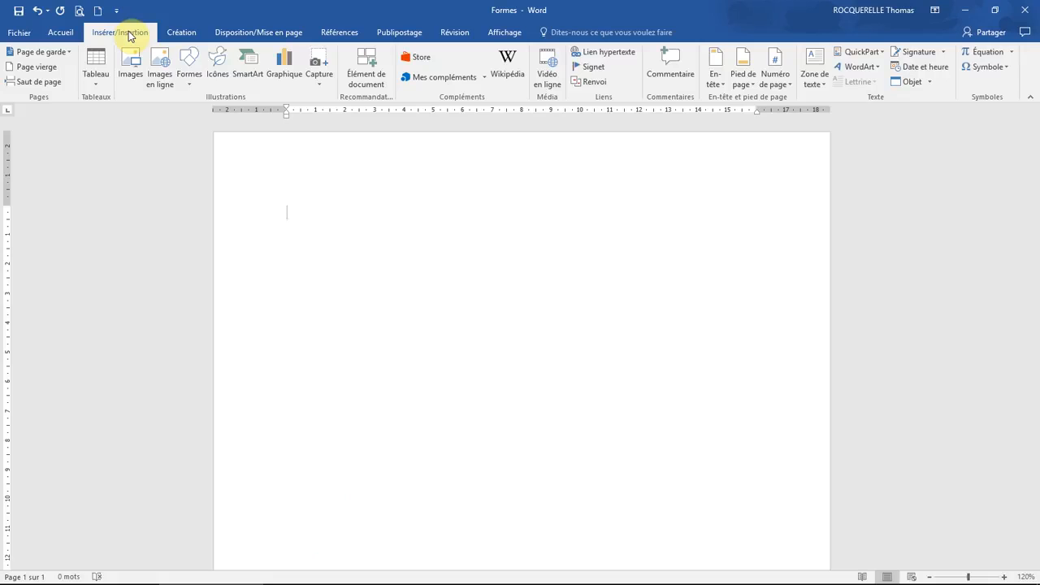
- Draw an isosceles triangle about 5.5 cm high and 5.2 cm wide near the start of the page
{"action": "left_click", "coordinate": [195, 76]}
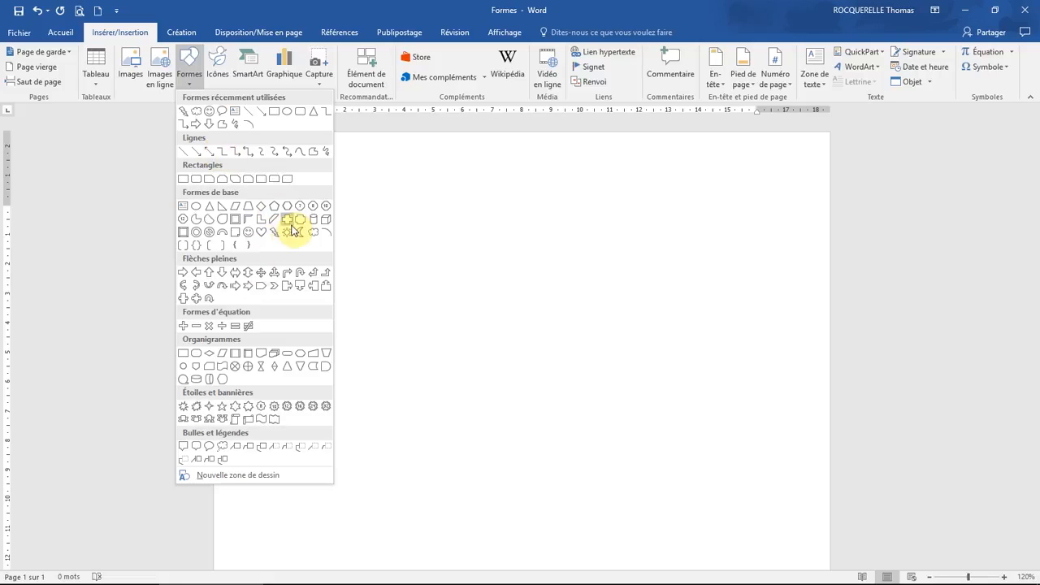
{"action": "left_click", "coordinate": [314, 113]}
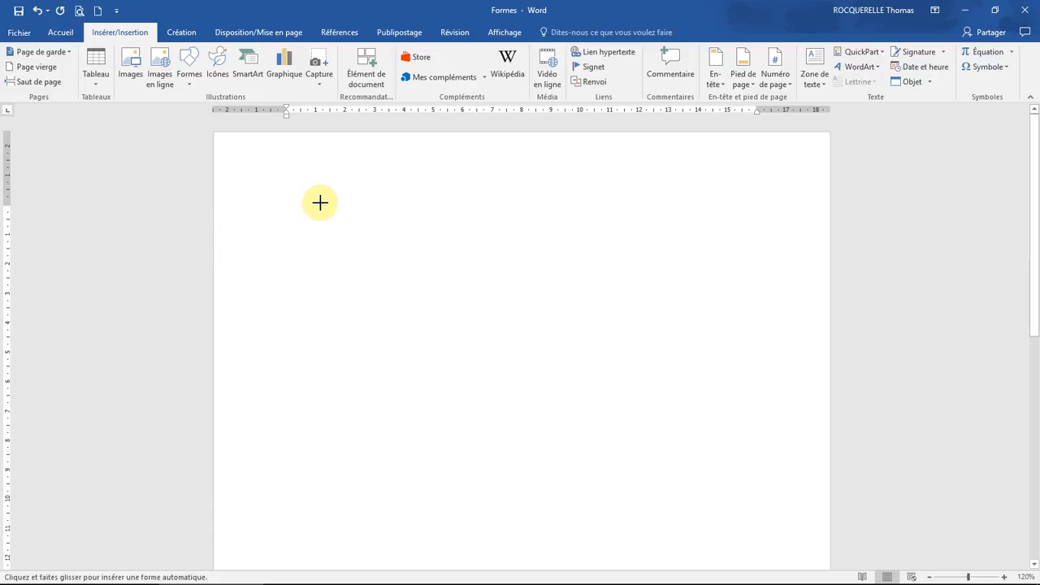
{"action": "left_click_drag", "start_coordinate": [320, 202], "coordinate": [474, 365]}
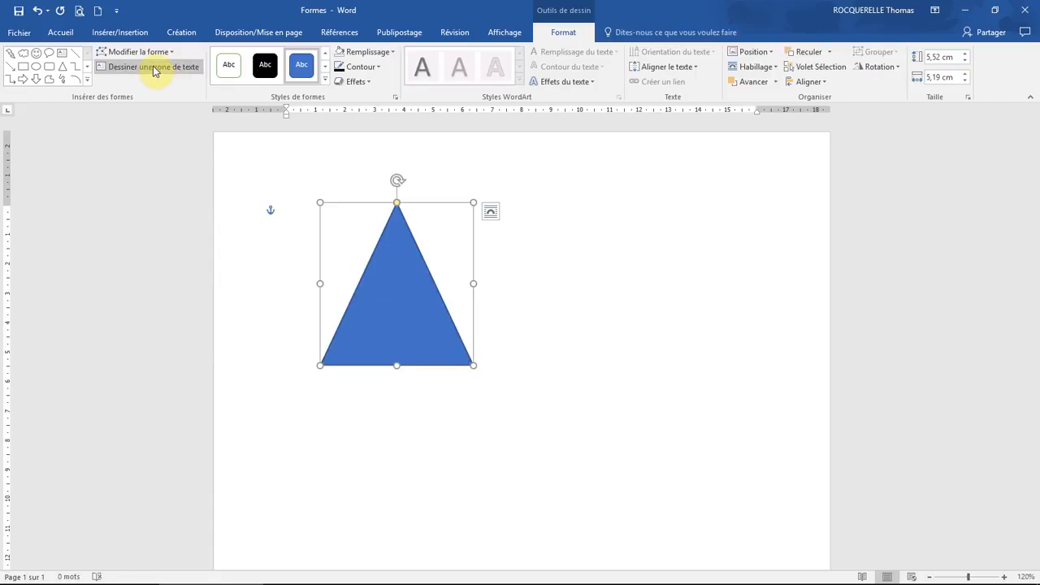
{"action": "left_click", "coordinate": [546, 303]}
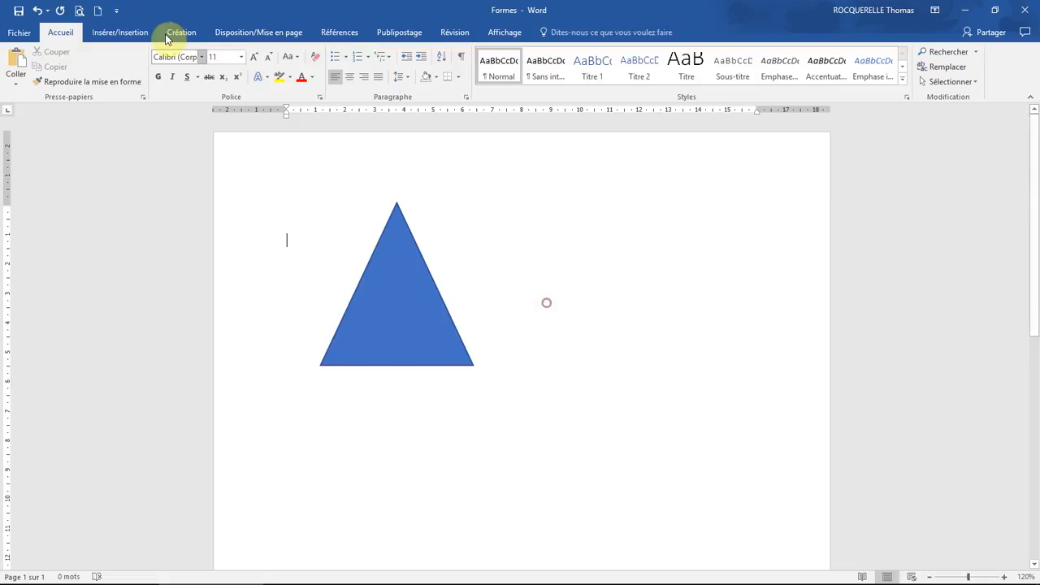
- Draw a cloud shape about 4.2 cm high and 6.2 cm wide to the right of the triangle
{"action": "left_click", "coordinate": [119, 33]}
{"action": "left_click", "coordinate": [186, 76]}
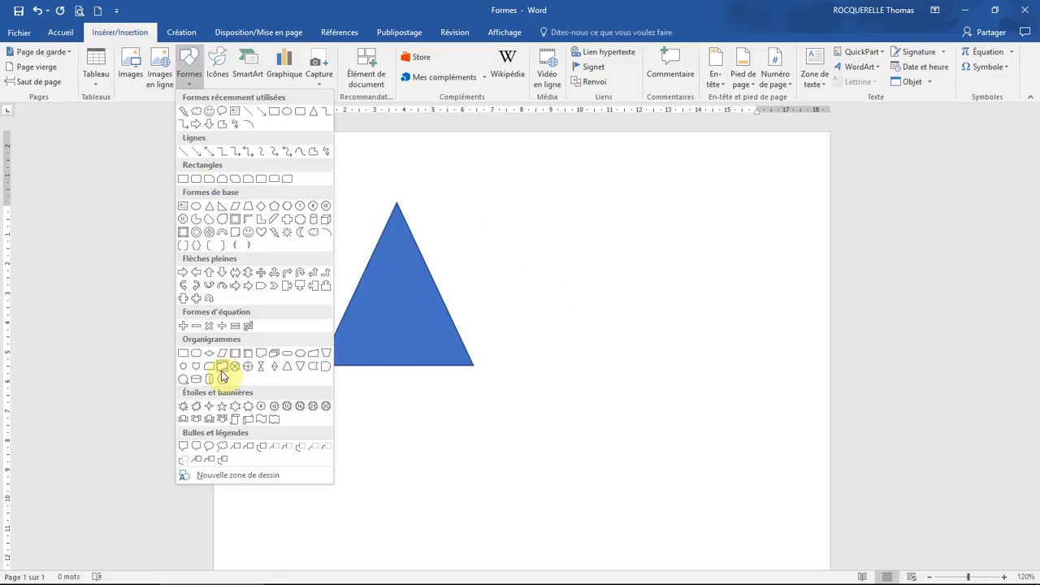
{"action": "left_click", "coordinate": [196, 111]}
{"action": "left_click_drag", "start_coordinate": [592, 211], "coordinate": [775, 335]}
{"action": "left_click", "coordinate": [497, 470]}
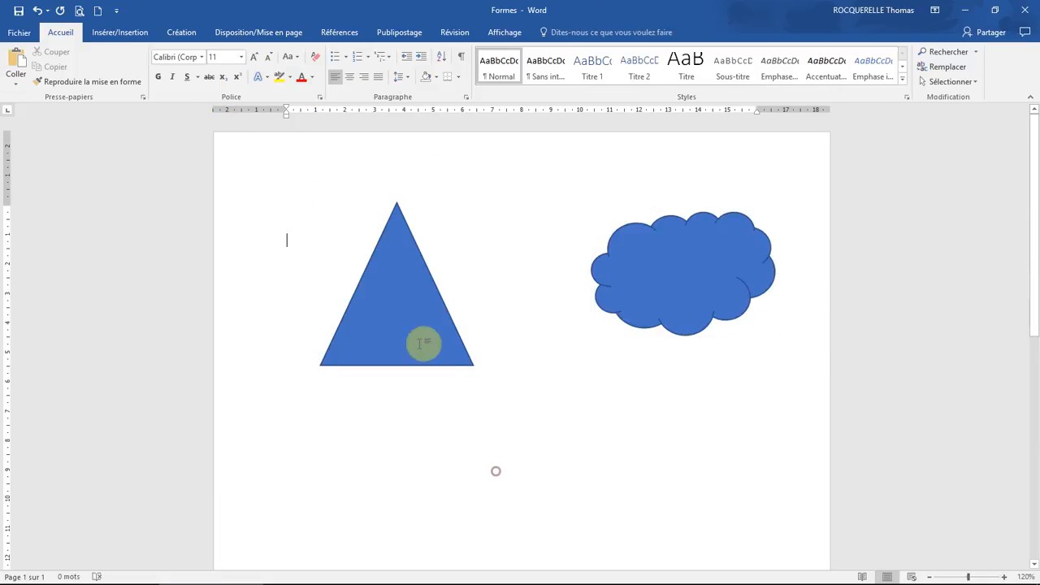
- Draw a five-point star about 4.7 cm high and 5.4 cm wide below the cloud
{"action": "left_click", "coordinate": [119, 33]}
{"action": "left_click", "coordinate": [190, 75]}
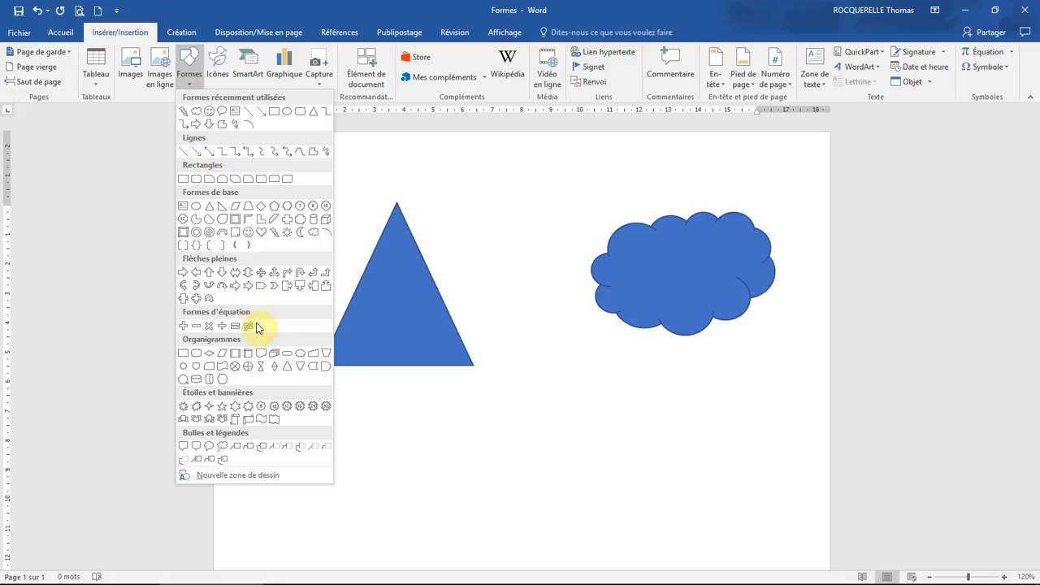
{"action": "left_click", "coordinate": [222, 405]}
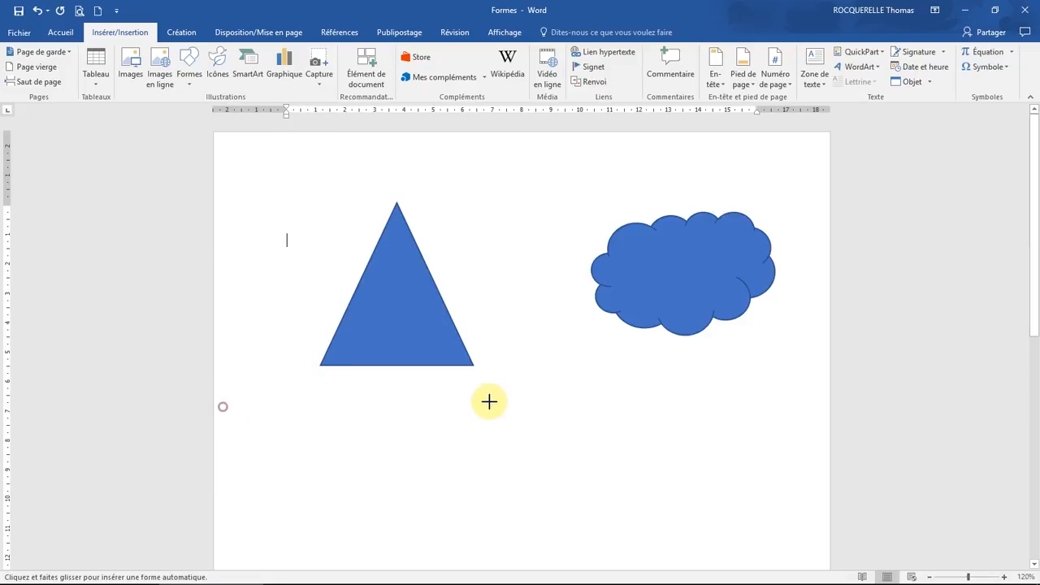
{"action": "left_click_drag", "start_coordinate": [528, 388], "coordinate": [687, 527]}
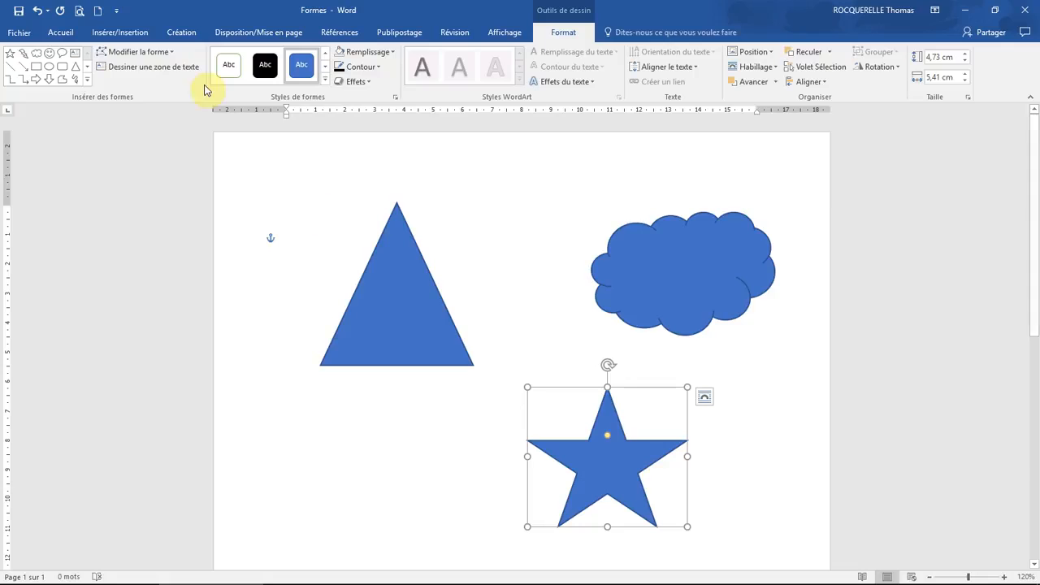
- Draw a rounded rectangular speech bubble below the triangle, to the left of the star
{"action": "left_click", "coordinate": [142, 32]}
{"action": "left_click", "coordinate": [190, 67]}
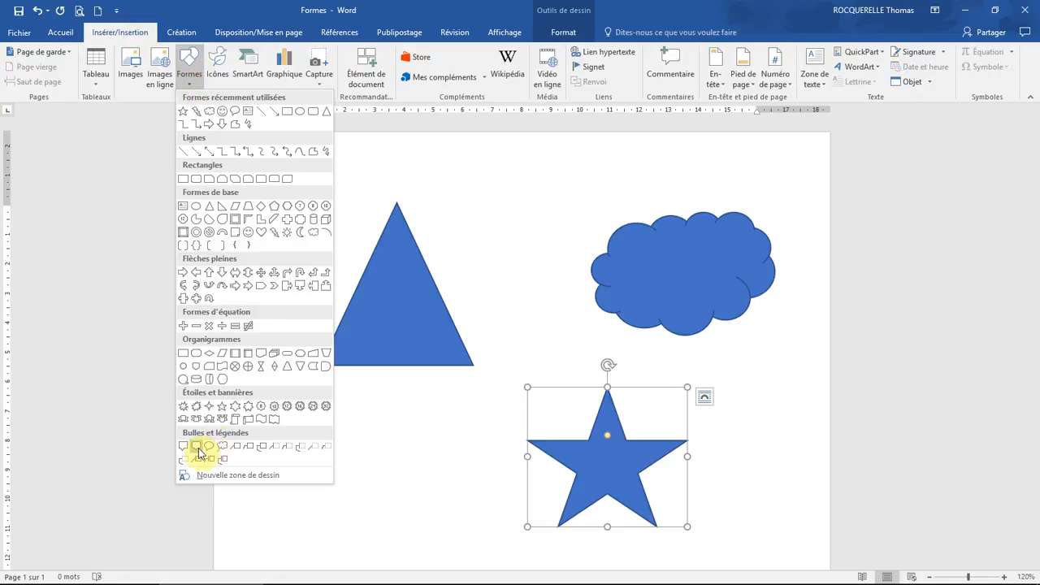
{"action": "left_click", "coordinate": [196, 448]}
{"action": "left_click_drag", "start_coordinate": [304, 402], "coordinate": [452, 506]}
{"action": "left_click", "coordinate": [810, 430]}
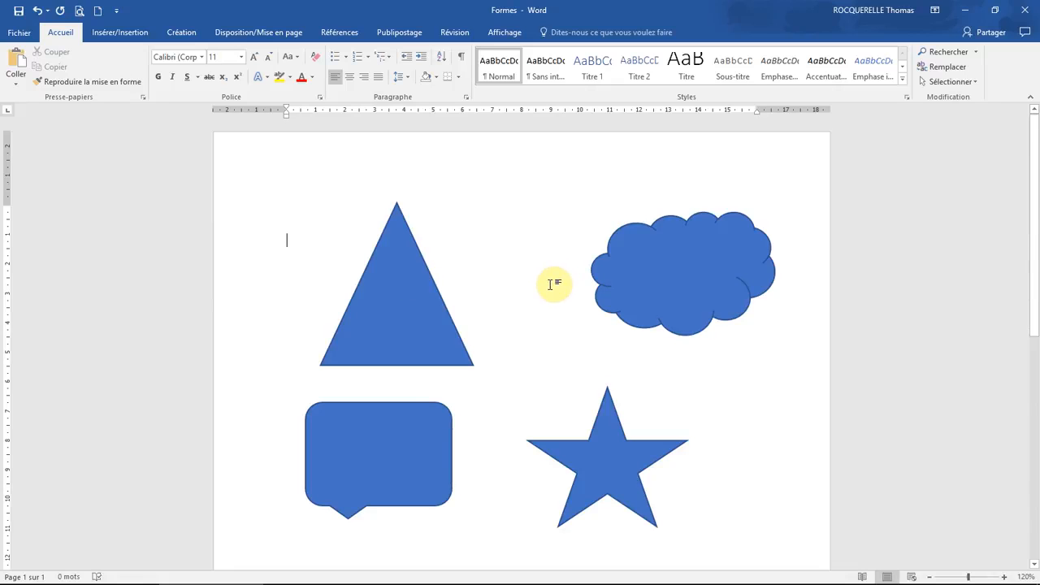
- Add the text "Nuage" inside the cloud and enlarge its font size to 24
{"action": "right_click", "coordinate": [671, 260]}
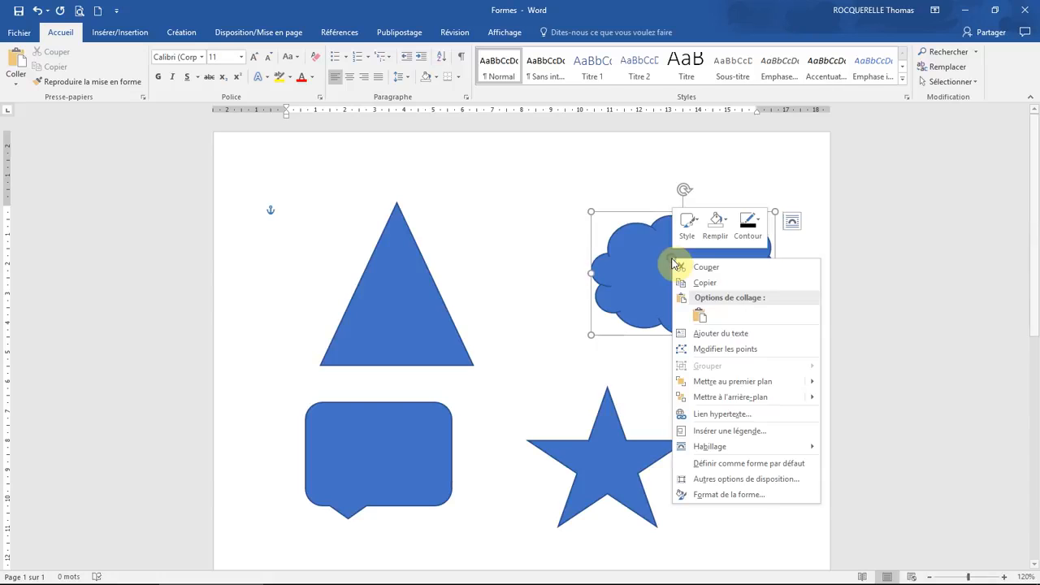
{"action": "left_click", "coordinate": [740, 336]}
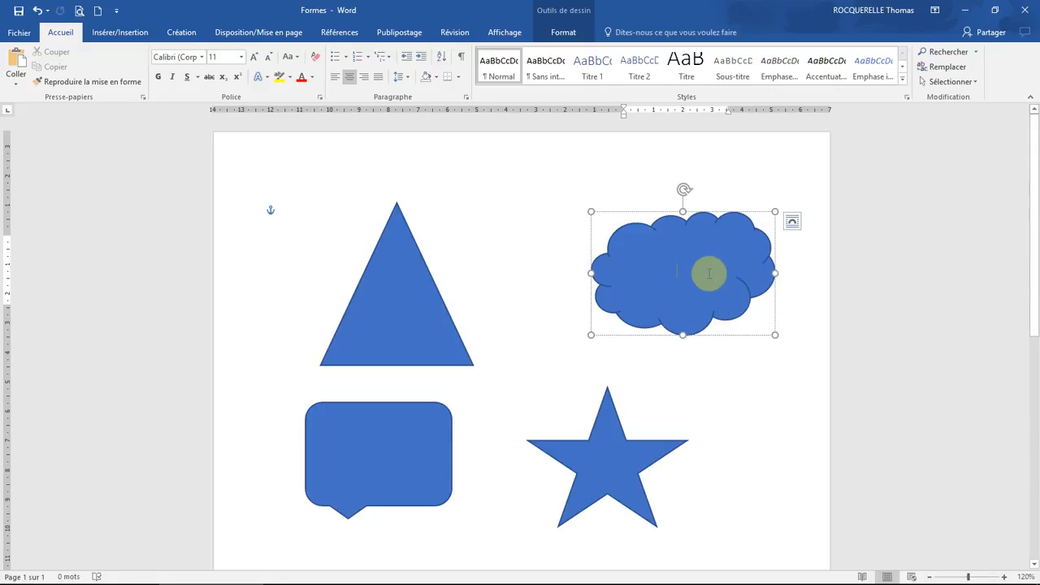
{"action": "type", "text": "Nuage"}
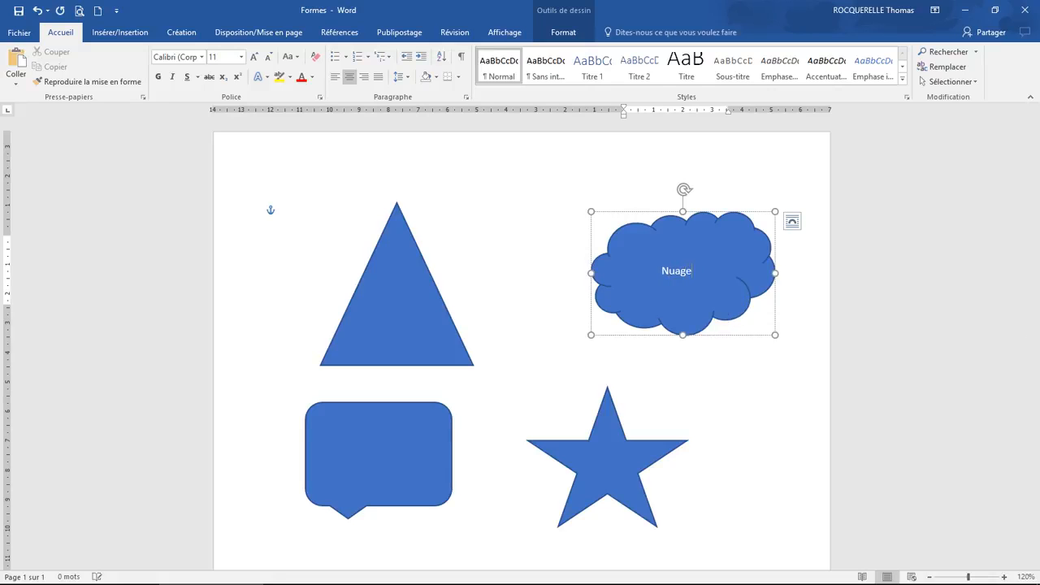
{"action": "triple_click", "coordinate": [707, 274]}
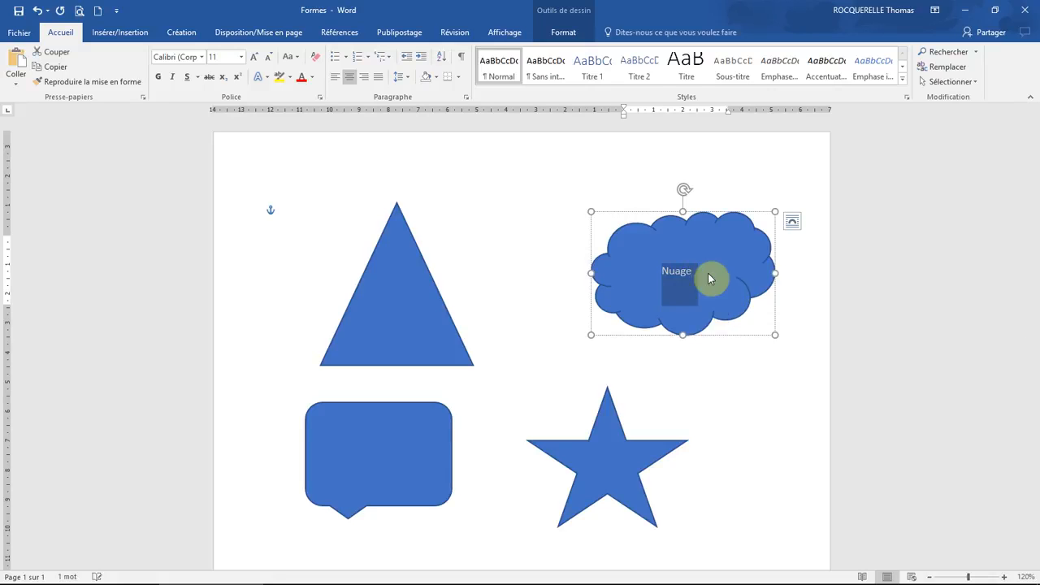
{"action": "left_click", "coordinate": [251, 61]}
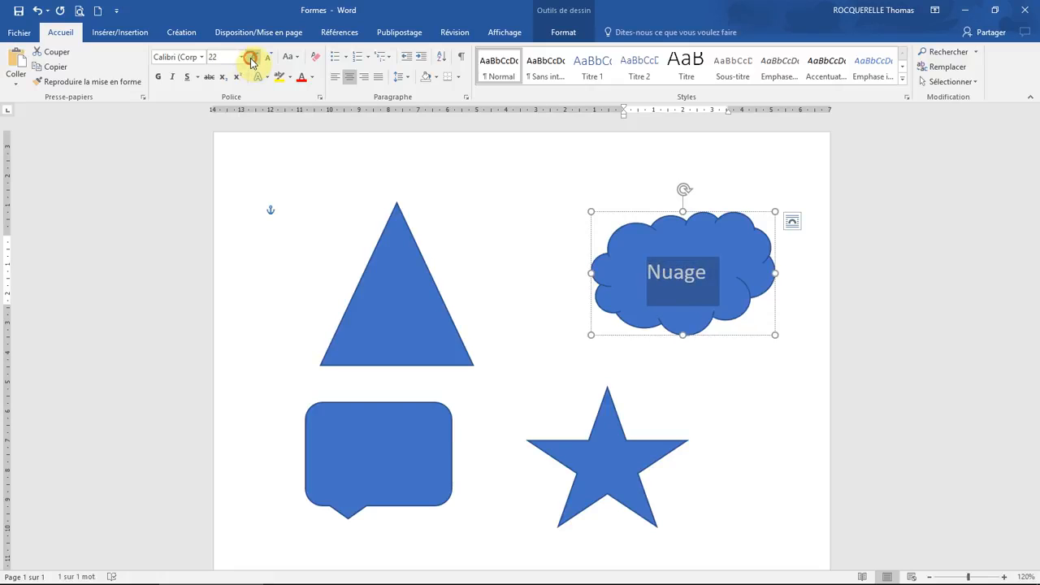
{"action": "left_click", "coordinate": [251, 60]}
{"action": "left_click", "coordinate": [697, 358]}
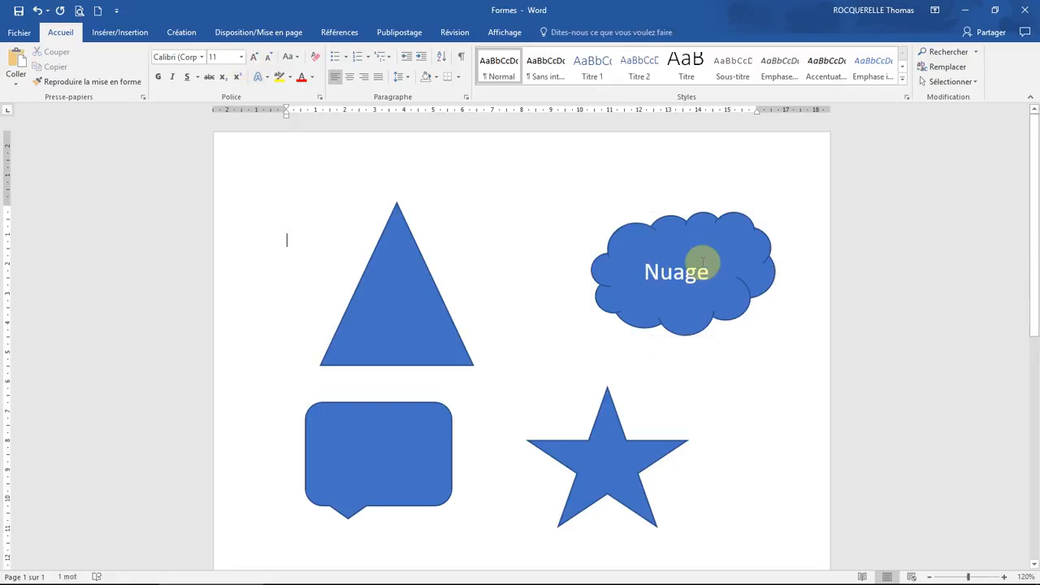
{"action": "left_click", "coordinate": [684, 219]}
{"action": "mouse_move", "coordinate": [683, 189]}
{"action": "left_mouse_down"}
{"action": "mouse_move", "coordinate": [615, 174]}
{"action": "mouse_move", "coordinate": [550, 273]}
{"action": "mouse_move", "coordinate": [739, 369]}
{"action": "mouse_move", "coordinate": [710, 195]}
{"action": "mouse_move", "coordinate": [631, 193]}
{"action": "mouse_move", "coordinate": [772, 244]}
{"action": "mouse_move", "coordinate": [652, 170]}
{"action": "mouse_move", "coordinate": [719, 187]}
{"action": "mouse_move", "coordinate": [666, 170]}
{"action": "mouse_move", "coordinate": [683, 177]}
{"action": "left_mouse_up"}
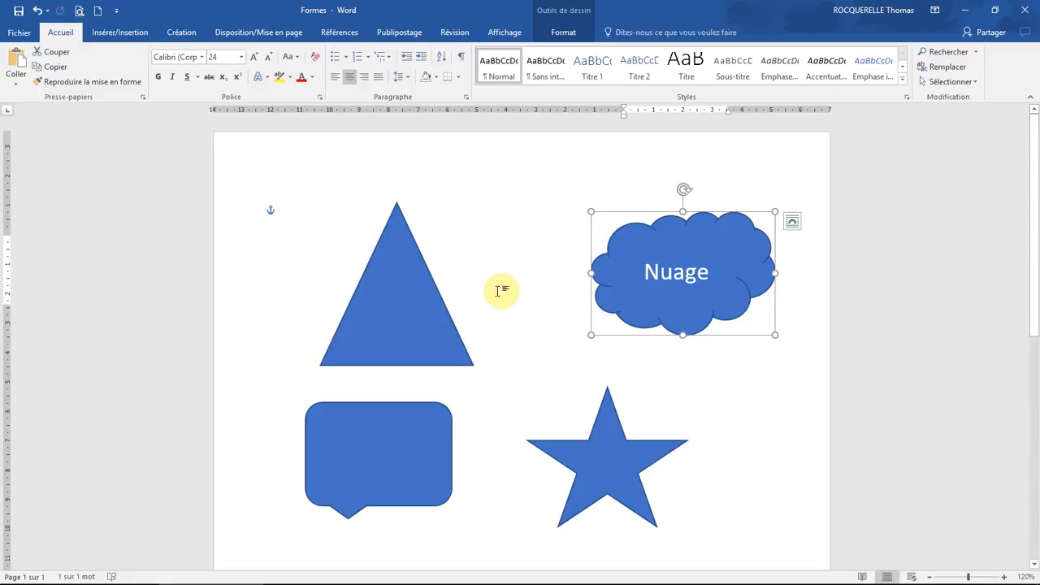
- Apply the solid gold theme style without an outline to the triangle
{"action": "left_click", "coordinate": [409, 293]}
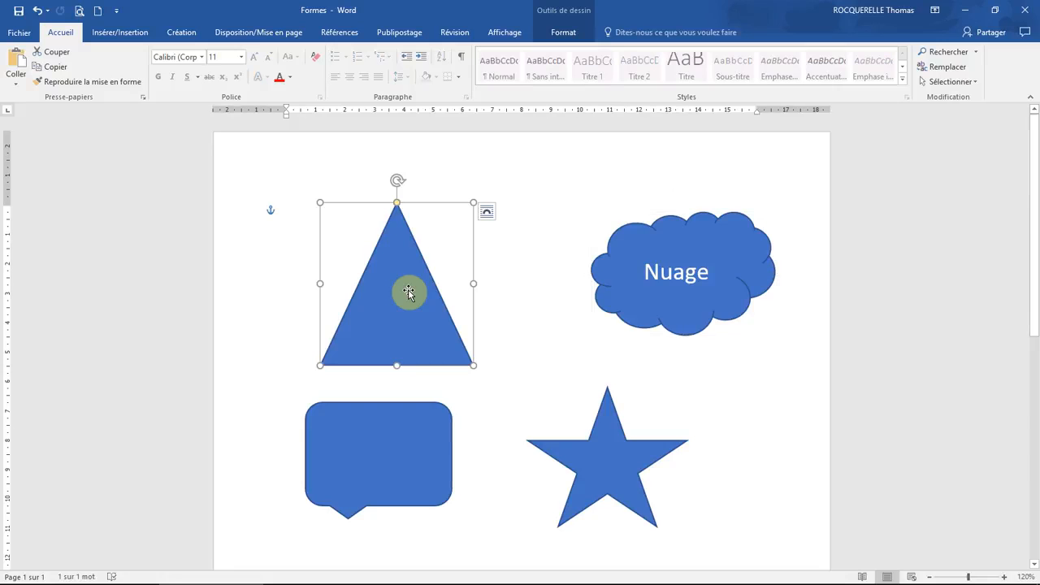
{"action": "left_click", "coordinate": [567, 34]}
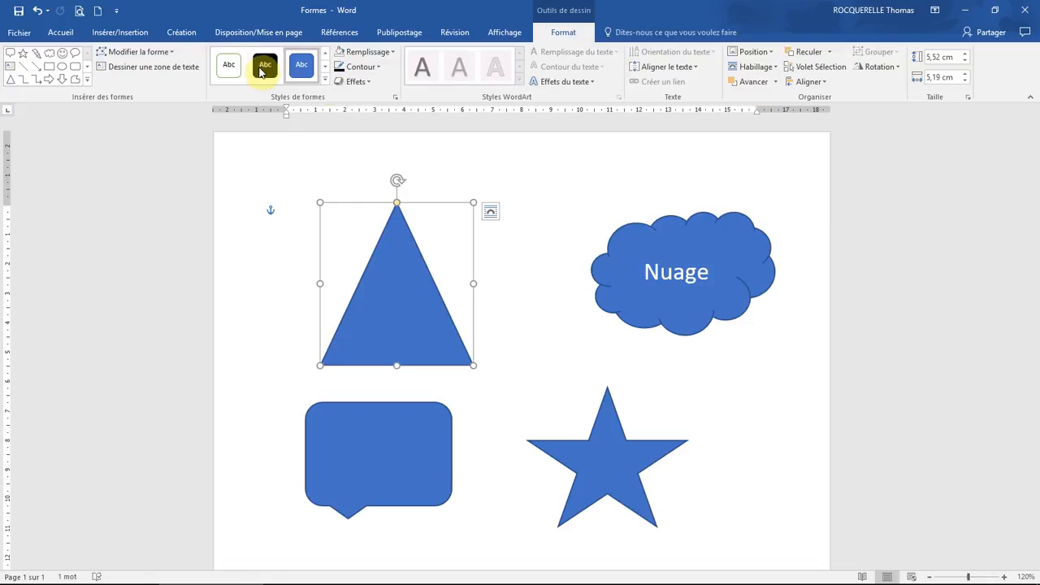
{"action": "left_click", "coordinate": [325, 79]}
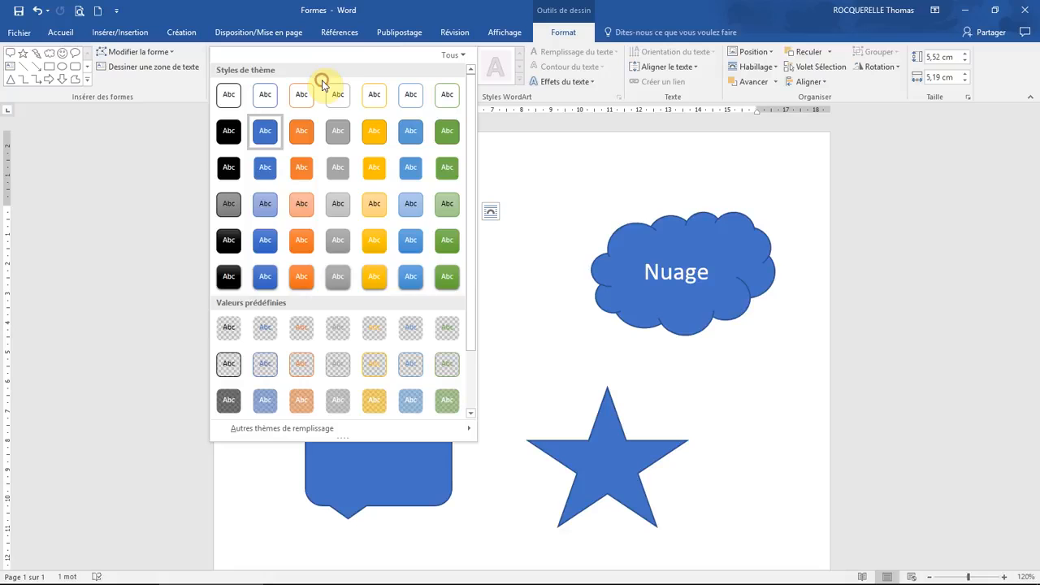
{"action": "left_click", "coordinate": [383, 172]}
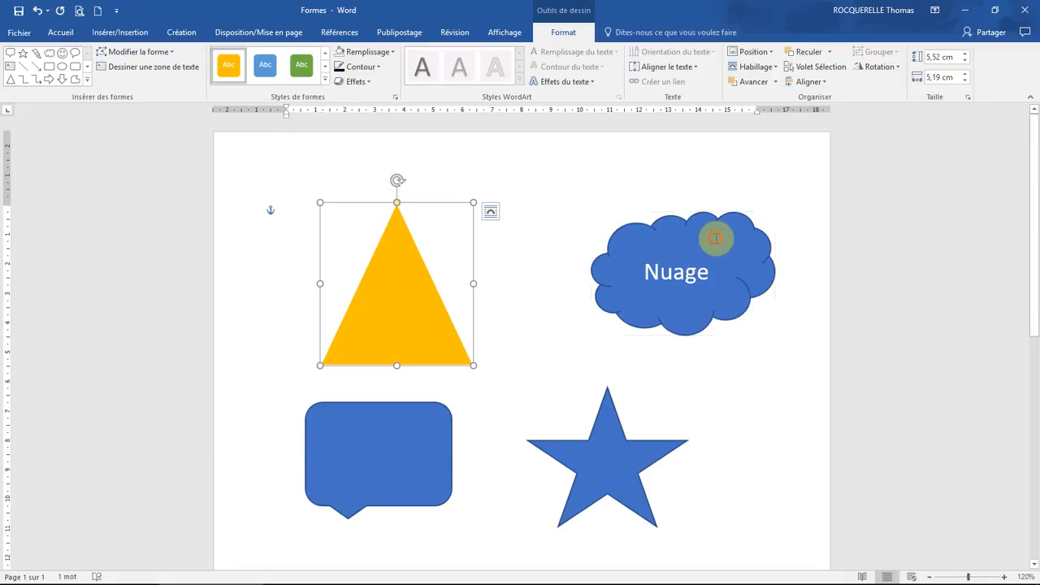
- Apply the theme style with a white fill and light blue outline to the cloud
{"action": "left_click", "coordinate": [704, 228]}
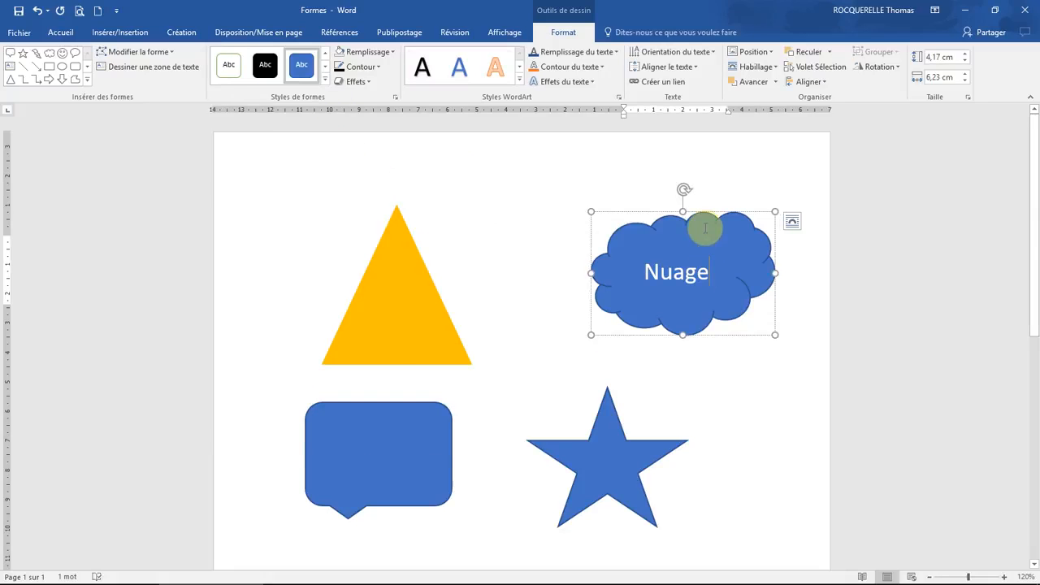
{"action": "left_click", "coordinate": [326, 82]}
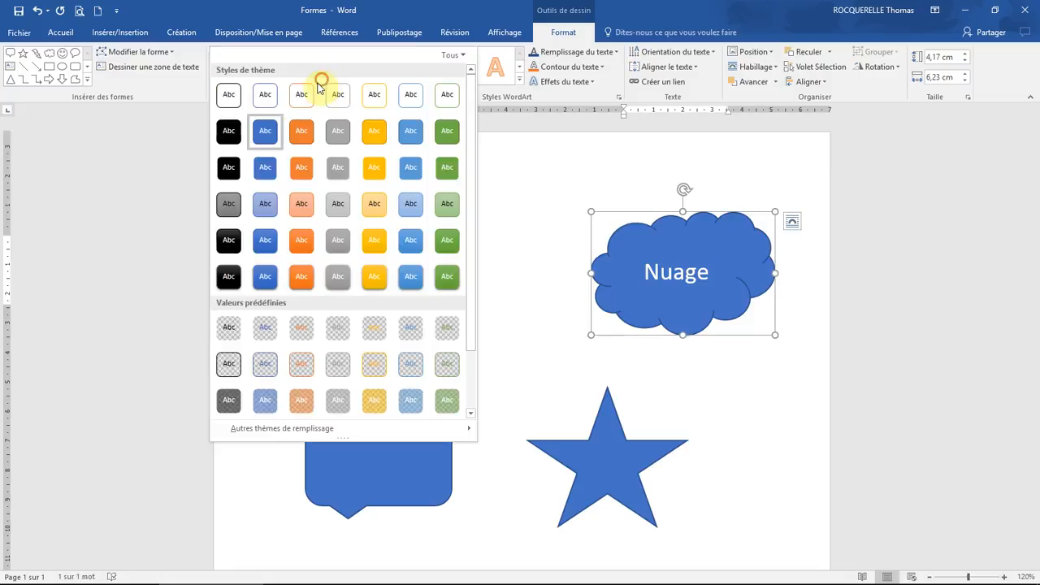
{"action": "left_click", "coordinate": [409, 96]}
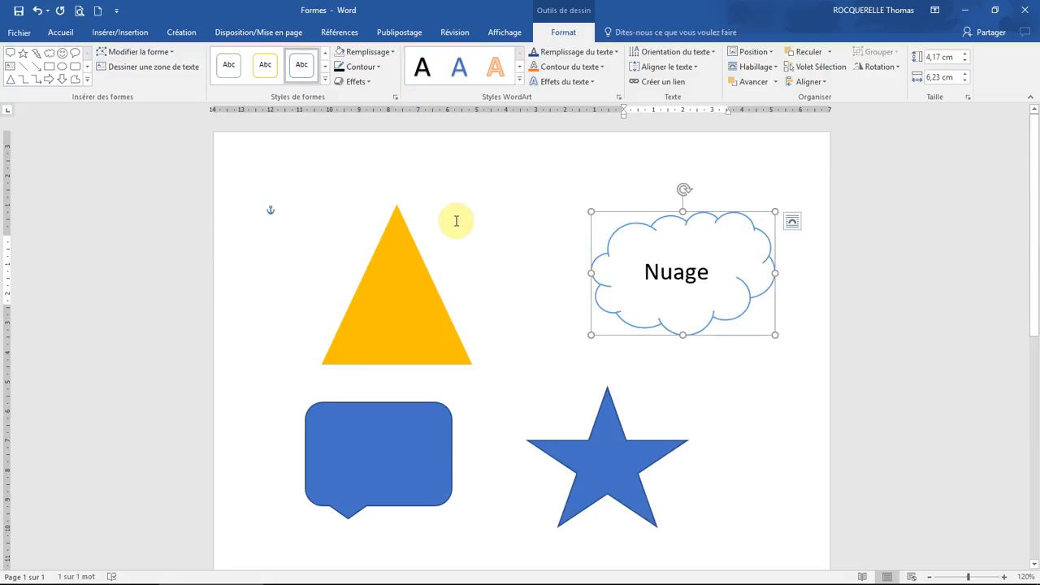
- Change the triangle's fill colour to red from the standard colours
{"action": "left_click", "coordinate": [393, 277]}
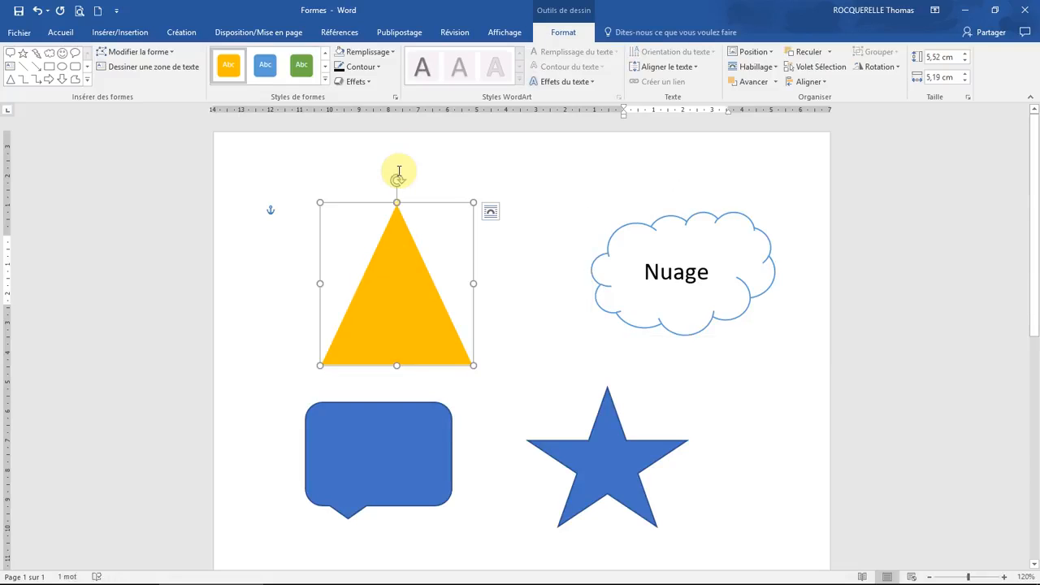
{"action": "left_click", "coordinate": [387, 52]}
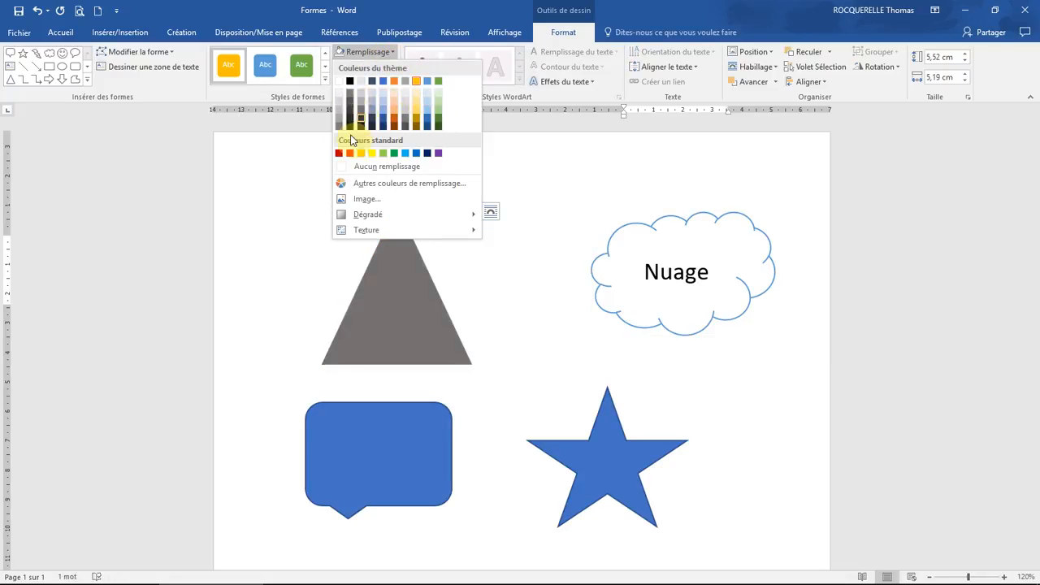
{"action": "left_click", "coordinate": [340, 153]}
- Give the triangle a black (Noir, Texte 1) outline with a thickness of 6 pt
{"action": "left_click", "coordinate": [379, 69]}
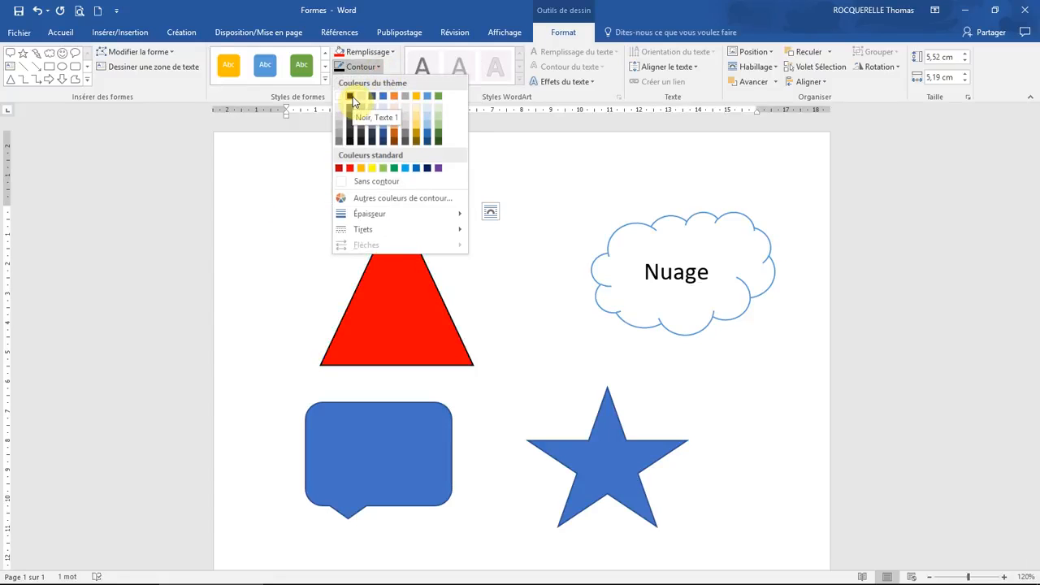
{"action": "left_click", "coordinate": [350, 97]}
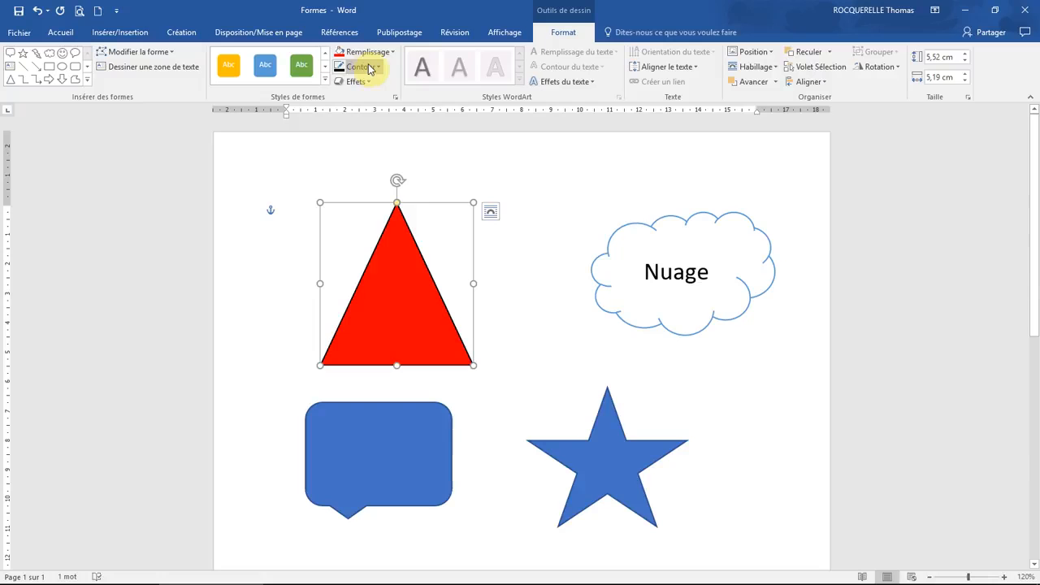
{"action": "left_click", "coordinate": [369, 69]}
{"action": "mouse_move", "coordinate": [383, 214]}
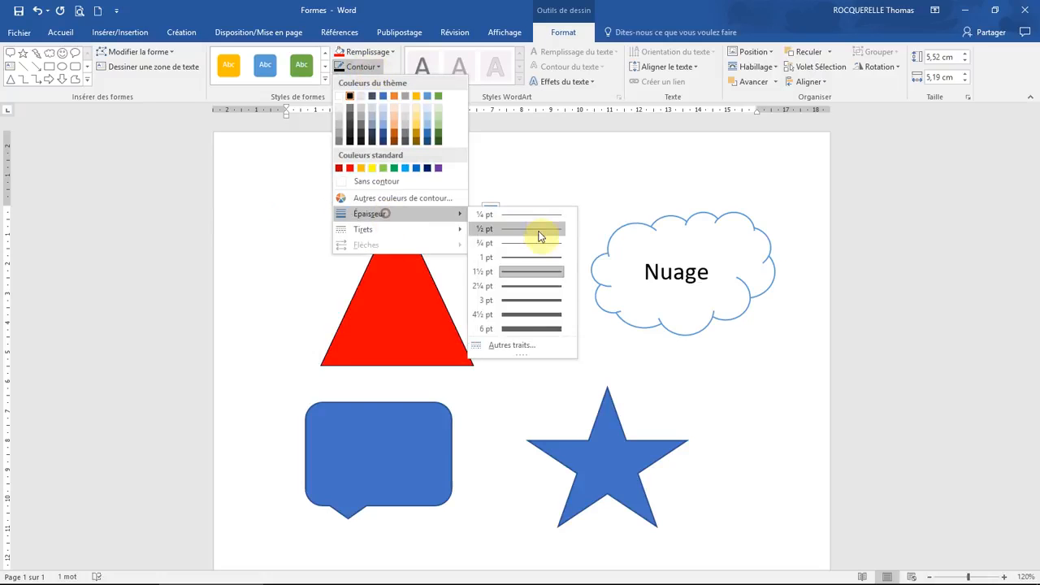
{"action": "left_click", "coordinate": [529, 330]}
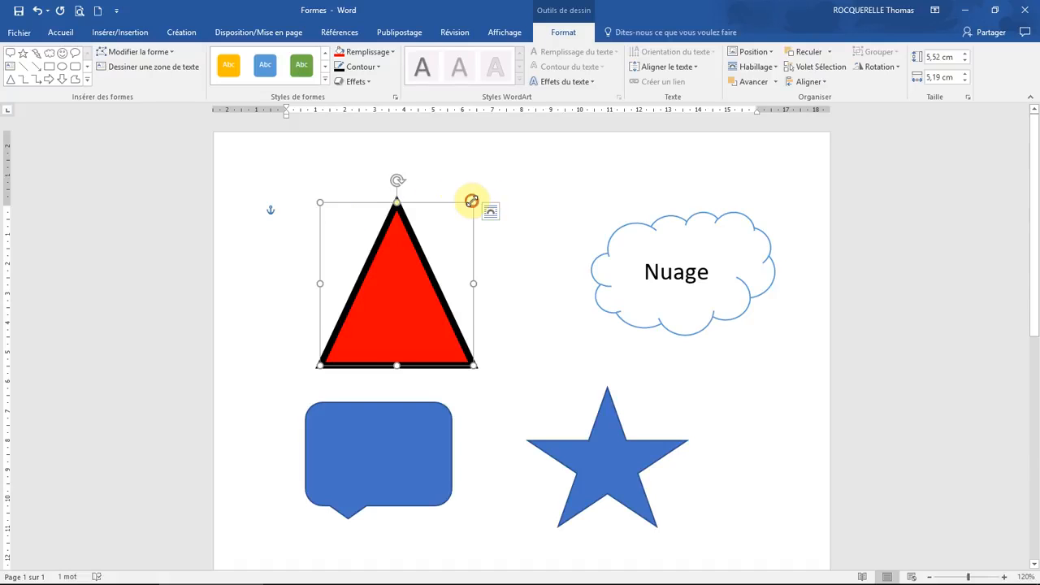
- Resize the triangle to about 5.9 cm high and 5.4 cm wide
{"action": "mouse_move", "coordinate": [472, 201]}
{"action": "left_mouse_down"}
{"action": "mouse_move", "coordinate": [506, 170]}
{"action": "mouse_move", "coordinate": [460, 208]}
{"action": "mouse_move", "coordinate": [486, 189]}
{"action": "left_mouse_up"}
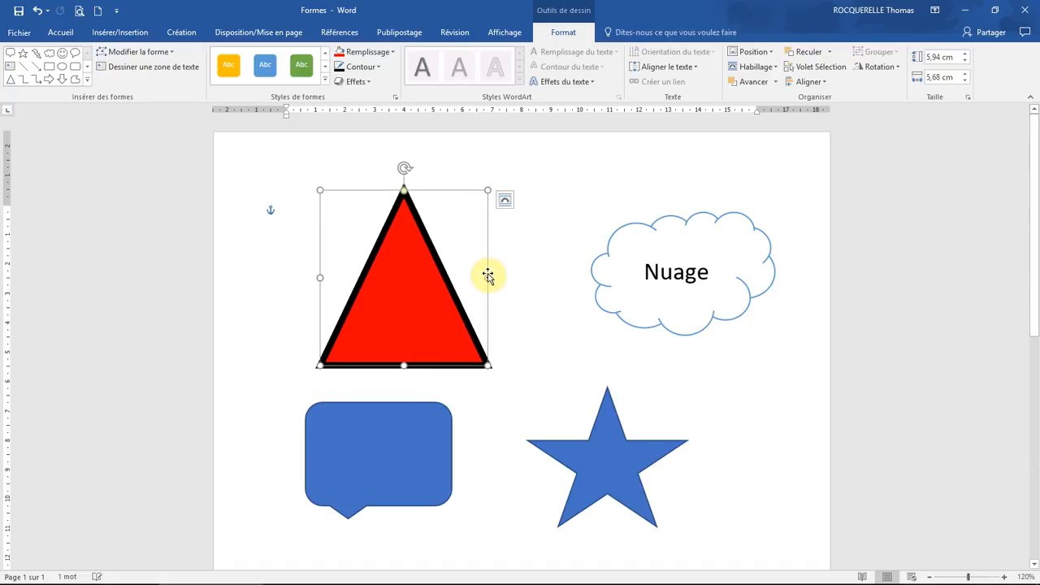
{"action": "mouse_move", "coordinate": [488, 277]}
{"action": "left_mouse_down"}
{"action": "mouse_move", "coordinate": [441, 274]}
{"action": "mouse_move", "coordinate": [536, 274]}
{"action": "mouse_move", "coordinate": [460, 279]}
{"action": "mouse_move", "coordinate": [495, 281]}
{"action": "mouse_move", "coordinate": [466, 281]}
{"action": "mouse_move", "coordinate": [478, 280]}
{"action": "left_mouse_up"}
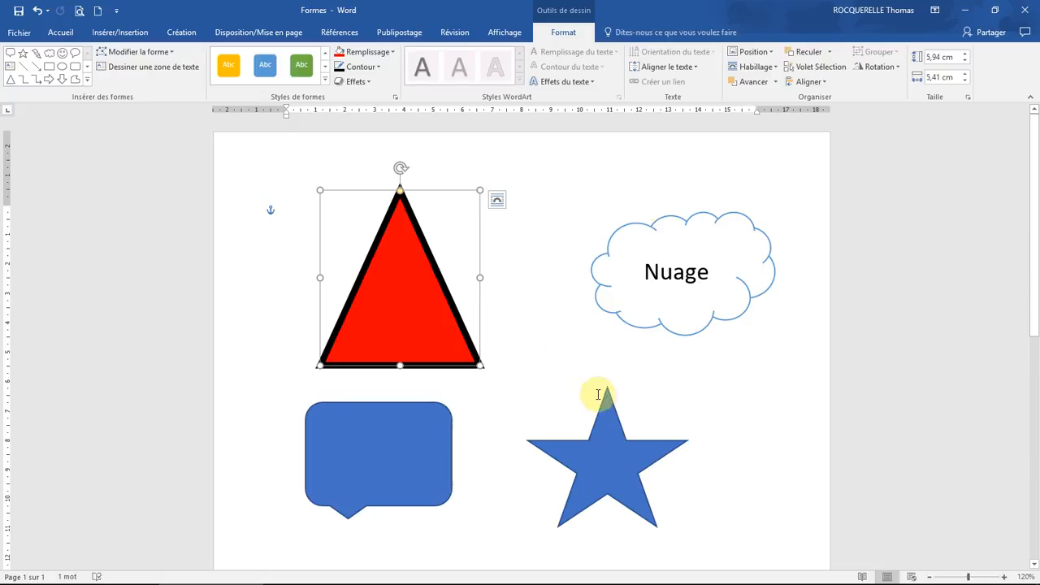
- Move the star up over the triangle's lower right corner and enlarge it to about 6.3 cm high and 8.1 cm wide
{"action": "left_click_drag", "start_coordinate": [606, 402], "coordinate": [521, 298]}
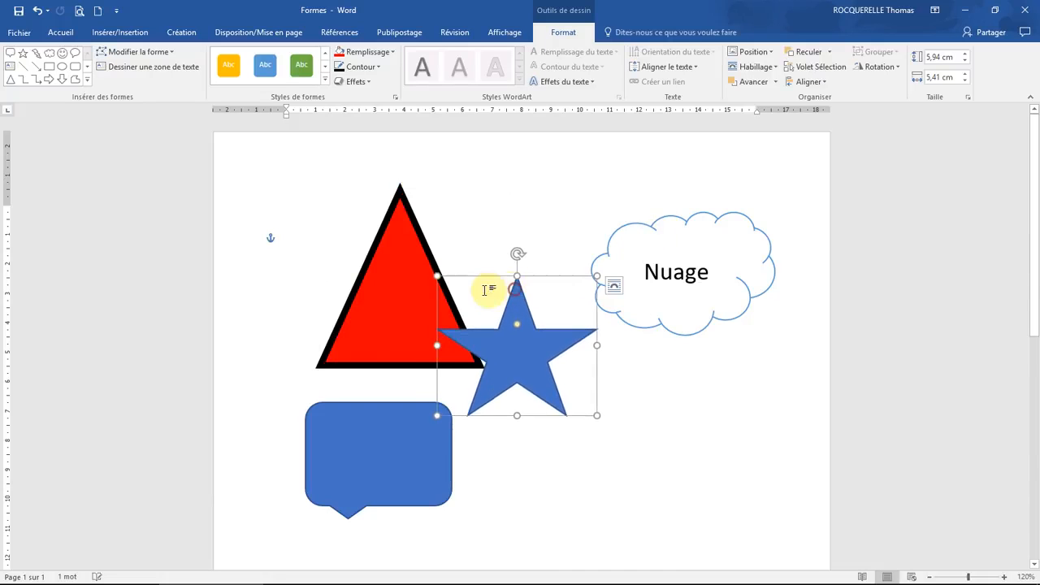
{"action": "left_click_drag", "start_coordinate": [436, 275], "coordinate": [358, 230]}
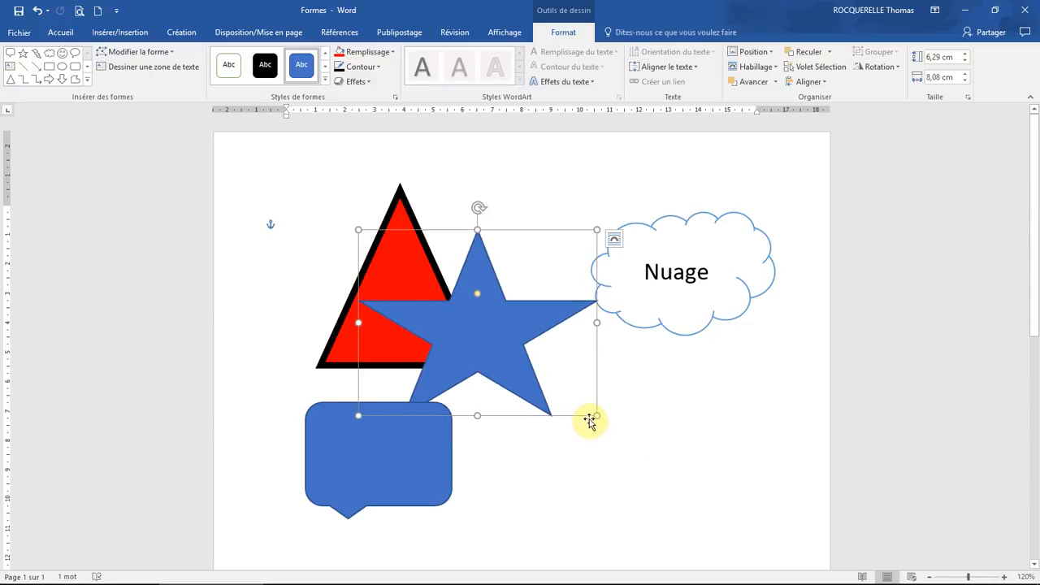
- Enlarge the star to about 7.8 cm high and 9.7 cm wide, and move it down and right, clear of the triangle
{"action": "left_click_drag", "start_coordinate": [595, 416], "coordinate": [643, 458]}
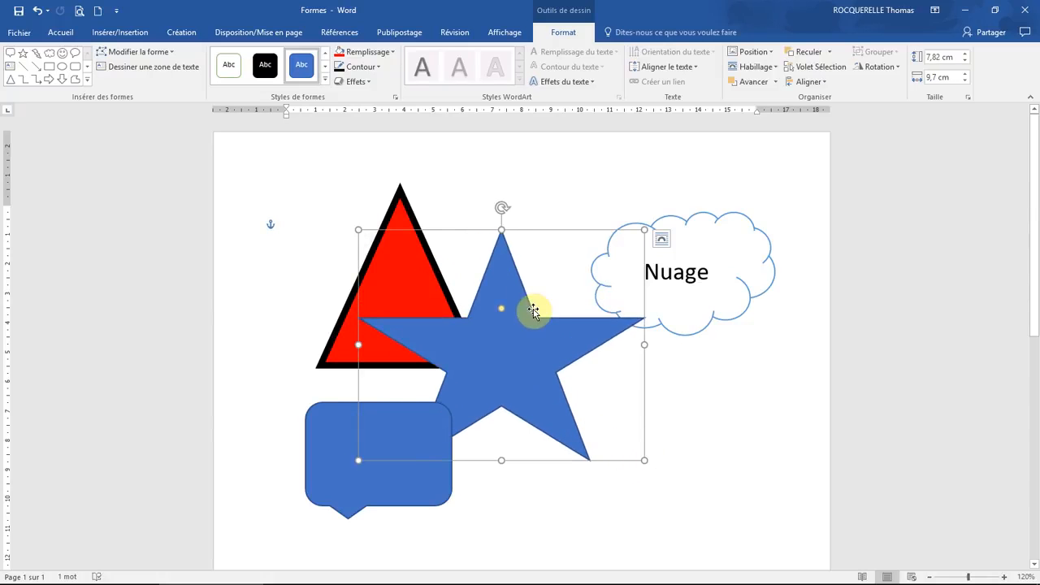
{"action": "left_click_drag", "start_coordinate": [524, 295], "coordinate": [557, 351]}
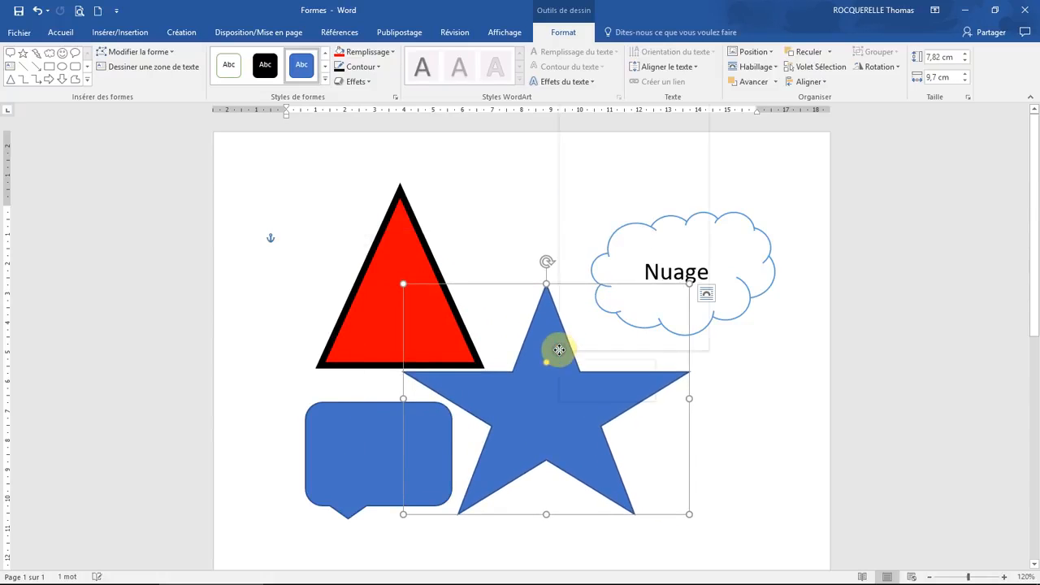
- Edit the star's points, pulling its right tip and the inner vertex below it outward and curving the edges that meet at the tip
{"action": "right_click", "coordinate": [559, 349]}
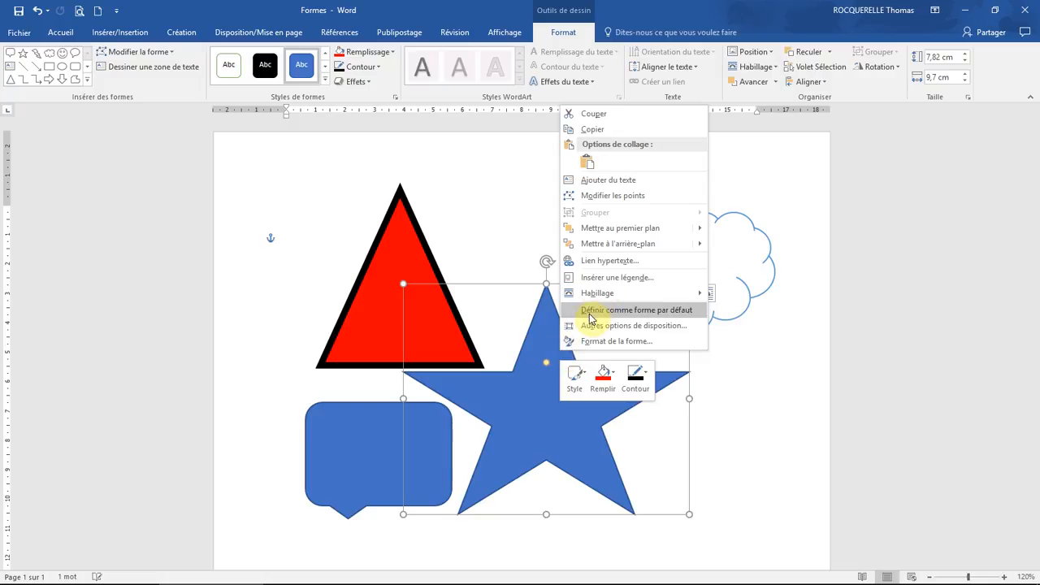
{"action": "left_click", "coordinate": [608, 196]}
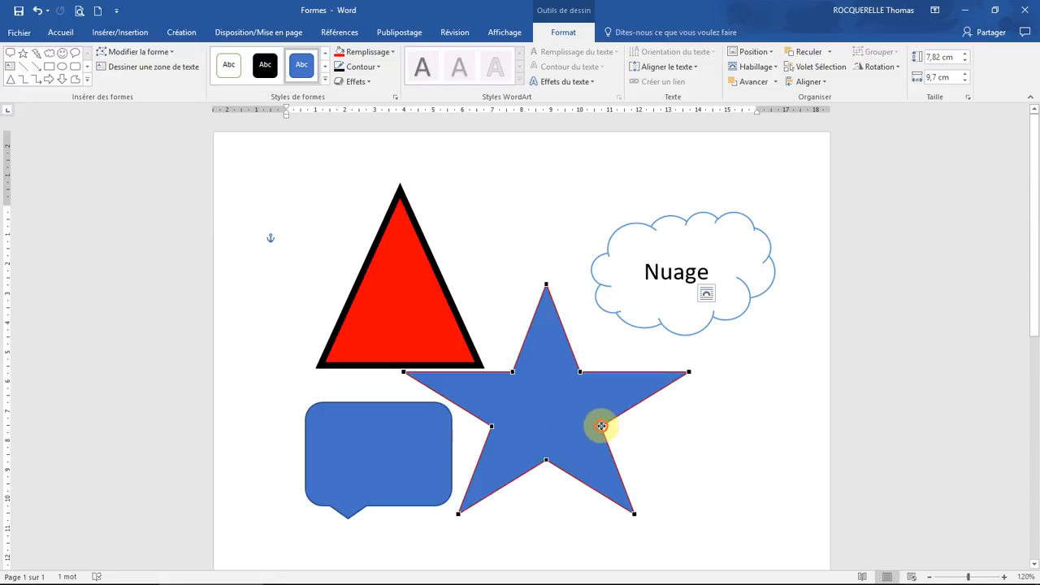
{"action": "left_click_drag", "start_coordinate": [601, 426], "coordinate": [760, 443]}
{"action": "left_click_drag", "start_coordinate": [688, 371], "coordinate": [728, 345]}
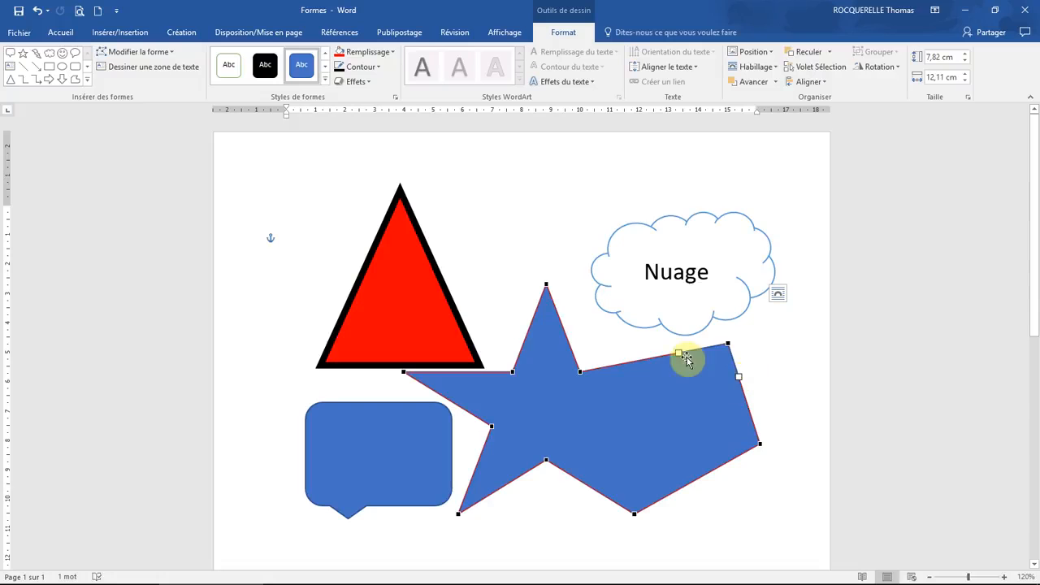
{"action": "left_click_drag", "start_coordinate": [738, 376], "coordinate": [683, 404]}
{"action": "left_click_drag", "start_coordinate": [676, 349], "coordinate": [640, 322]}
{"action": "left_click_drag", "start_coordinate": [688, 409], "coordinate": [618, 409]}
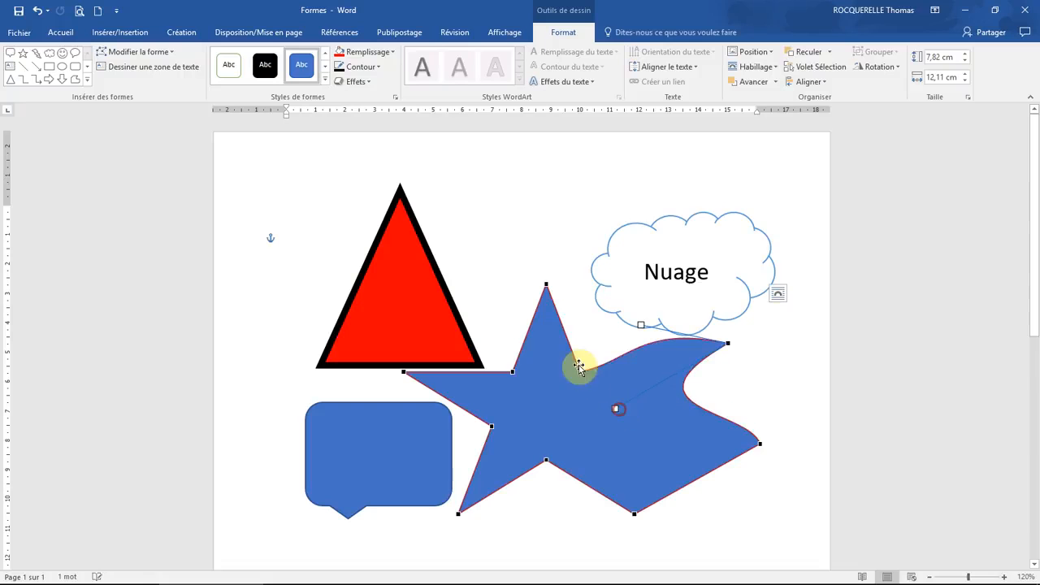
- Reshape the star by raising its upper inner vertices, stretching the left tip outward, extending the lower left tip and raising the lower right tip
{"action": "left_click_drag", "start_coordinate": [512, 371], "coordinate": [480, 250]}
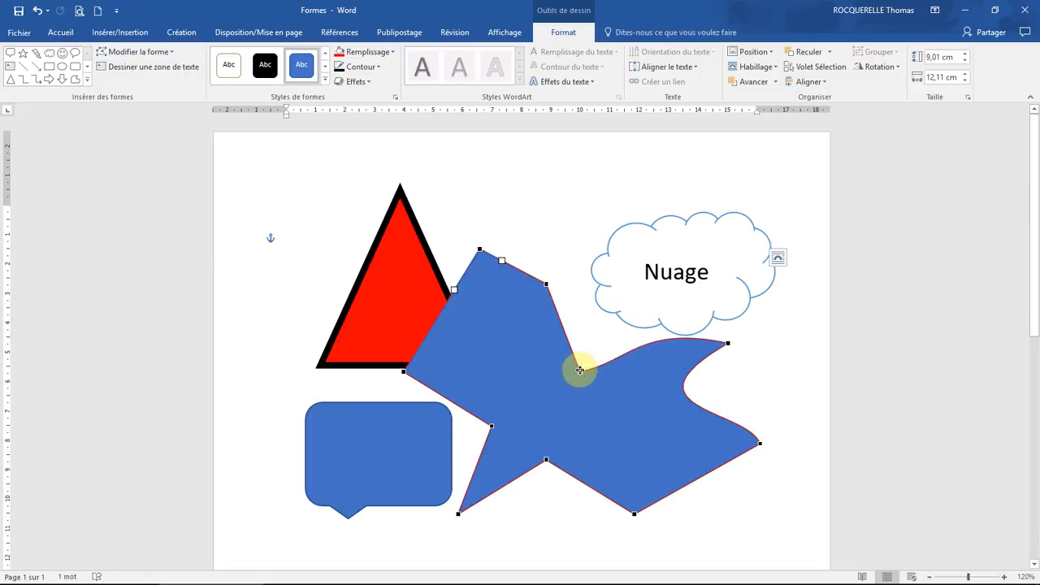
{"action": "left_click_drag", "start_coordinate": [582, 375], "coordinate": [592, 321]}
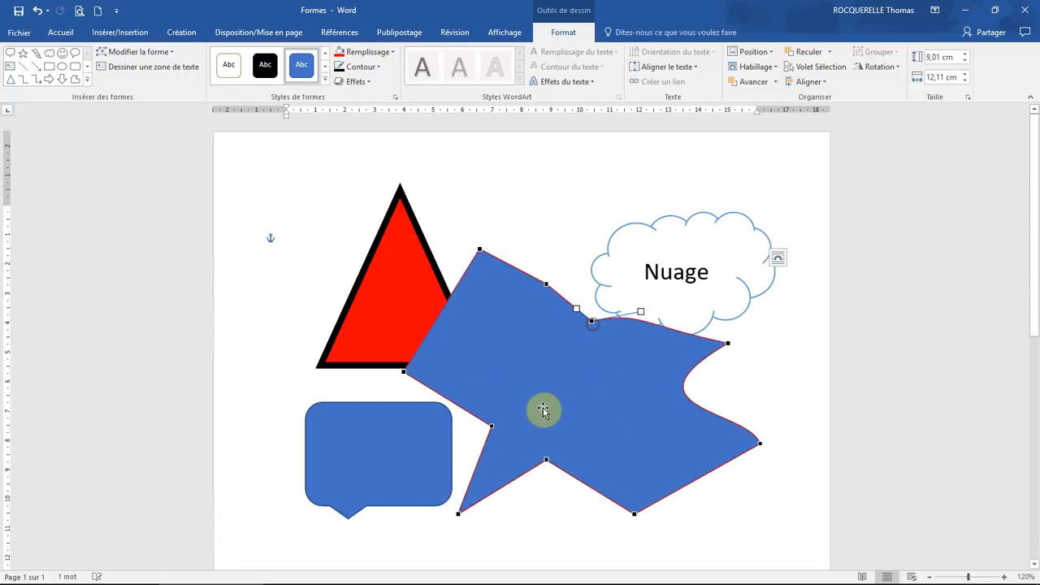
{"action": "left_click_drag", "start_coordinate": [406, 373], "coordinate": [267, 373]}
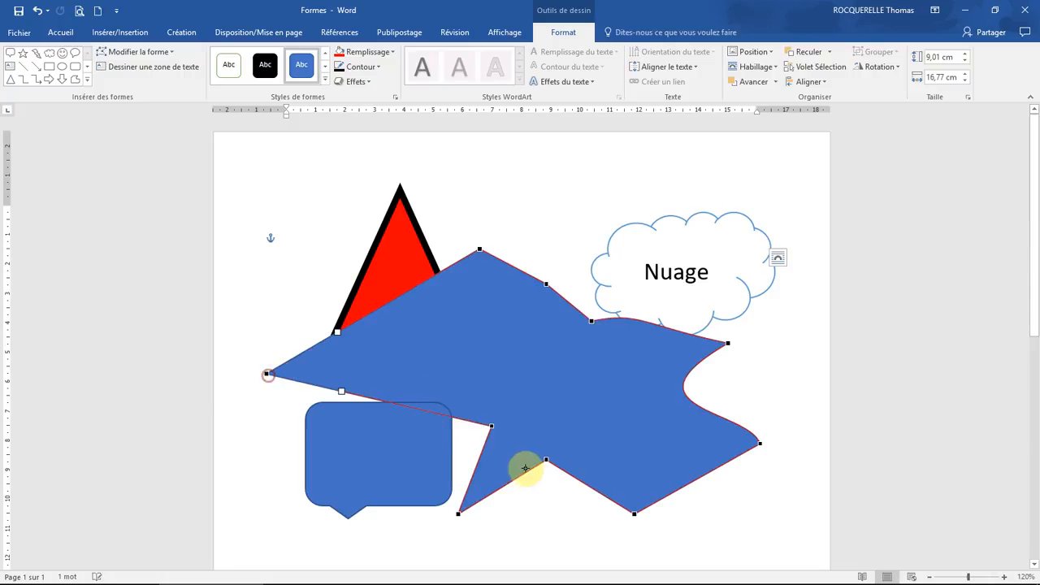
{"action": "left_click_drag", "start_coordinate": [457, 516], "coordinate": [452, 534]}
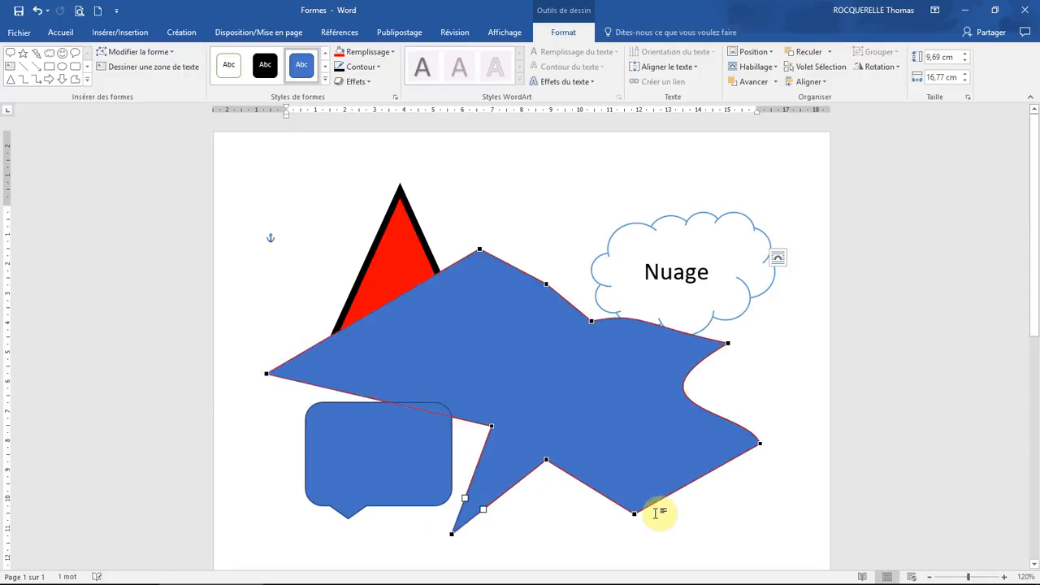
{"action": "left_click_drag", "start_coordinate": [633, 512], "coordinate": [638, 469]}
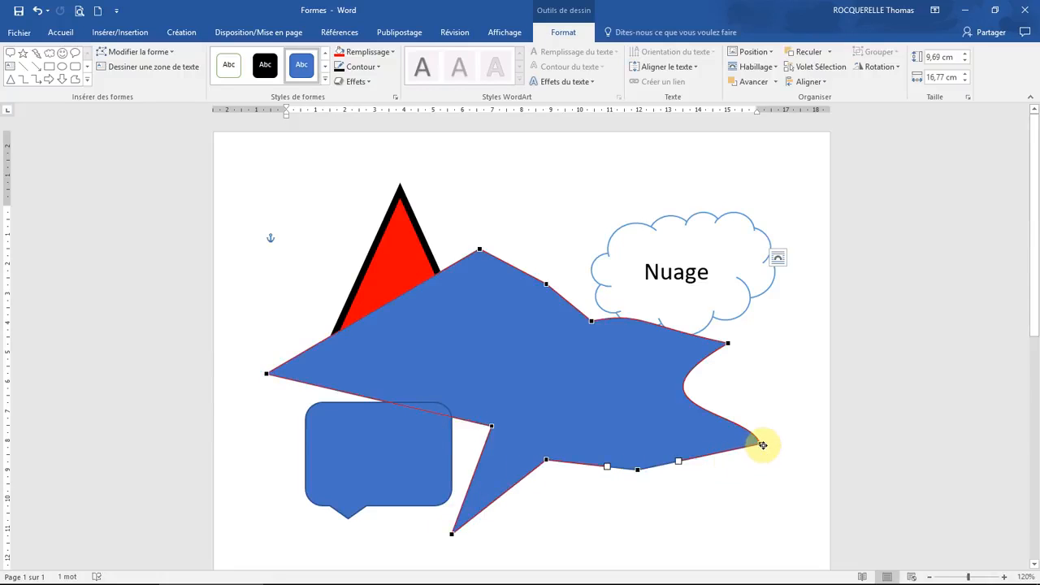
- Stretch the star's two rightmost points outward, lower the inner vertex beside the cloud and pull the original top tip down to the left
{"action": "left_click_drag", "start_coordinate": [762, 444], "coordinate": [813, 446]}
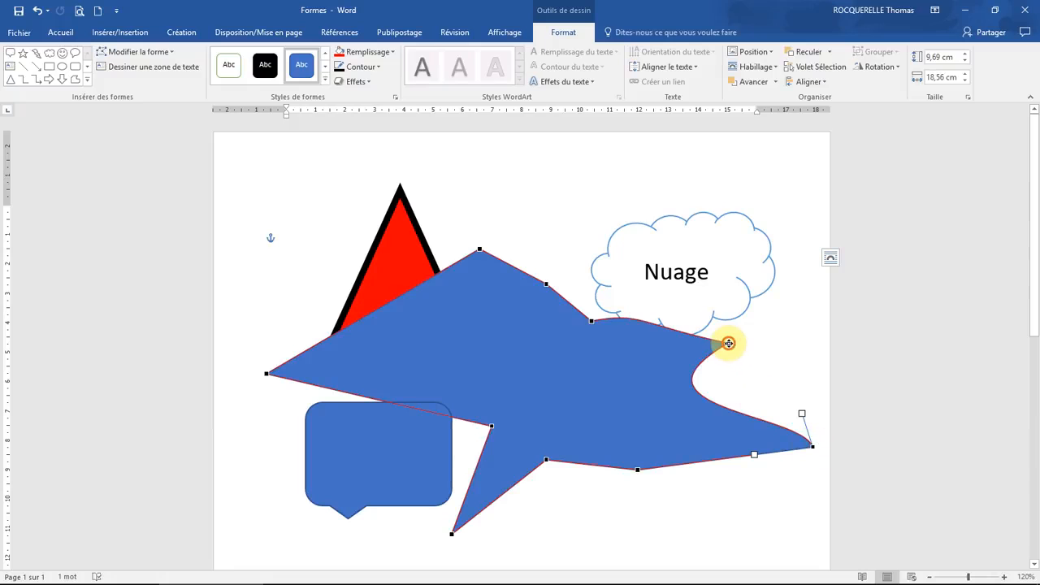
{"action": "left_click_drag", "start_coordinate": [728, 343], "coordinate": [767, 365]}
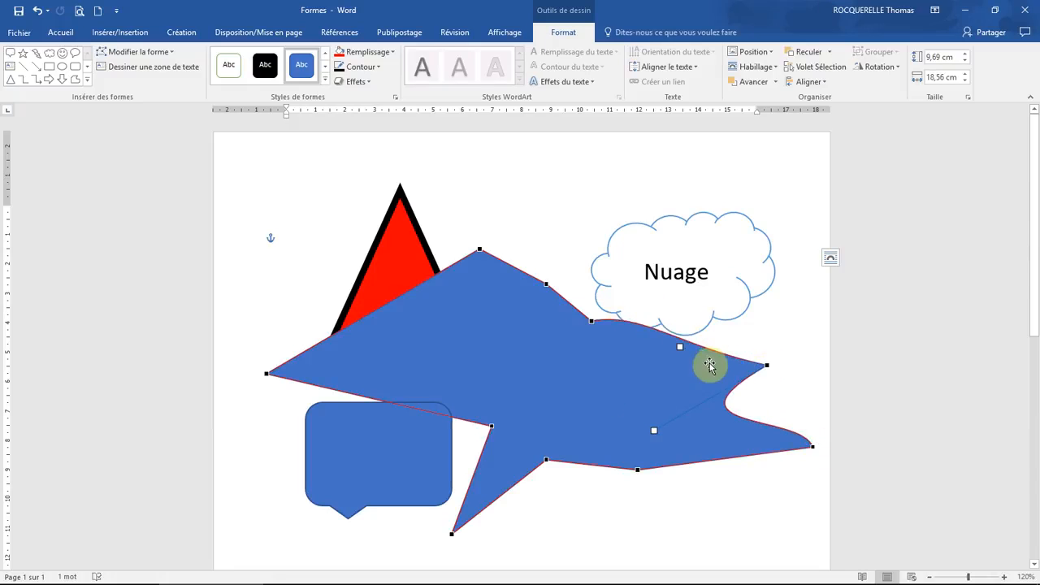
{"action": "left_click_drag", "start_coordinate": [592, 321], "coordinate": [577, 377]}
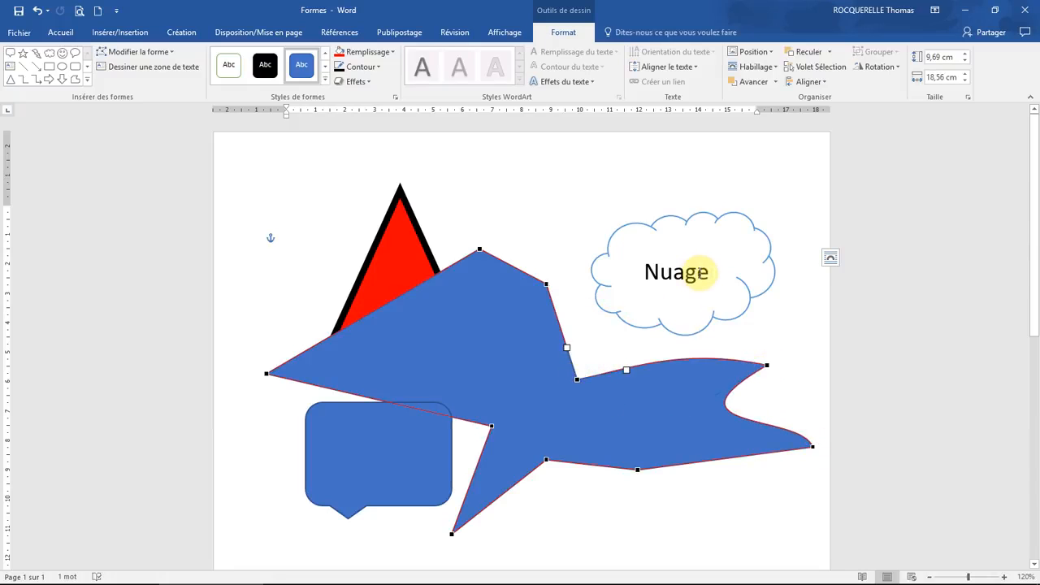
{"action": "left_click_drag", "start_coordinate": [545, 284], "coordinate": [495, 308]}
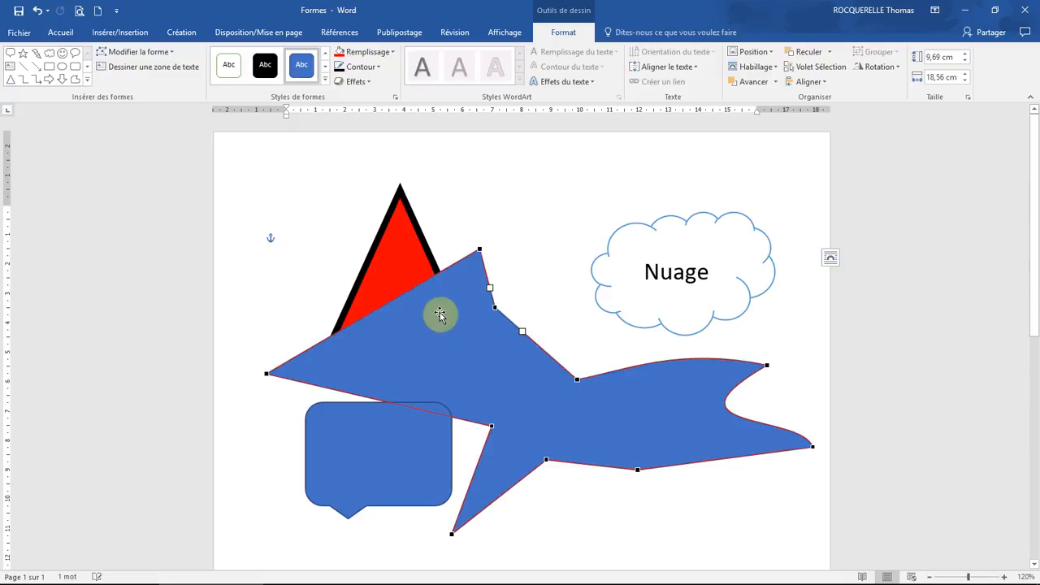
- Move the blue speech bubble slightly left and down, clear of the reshaped star
{"action": "left_click", "coordinate": [363, 458]}
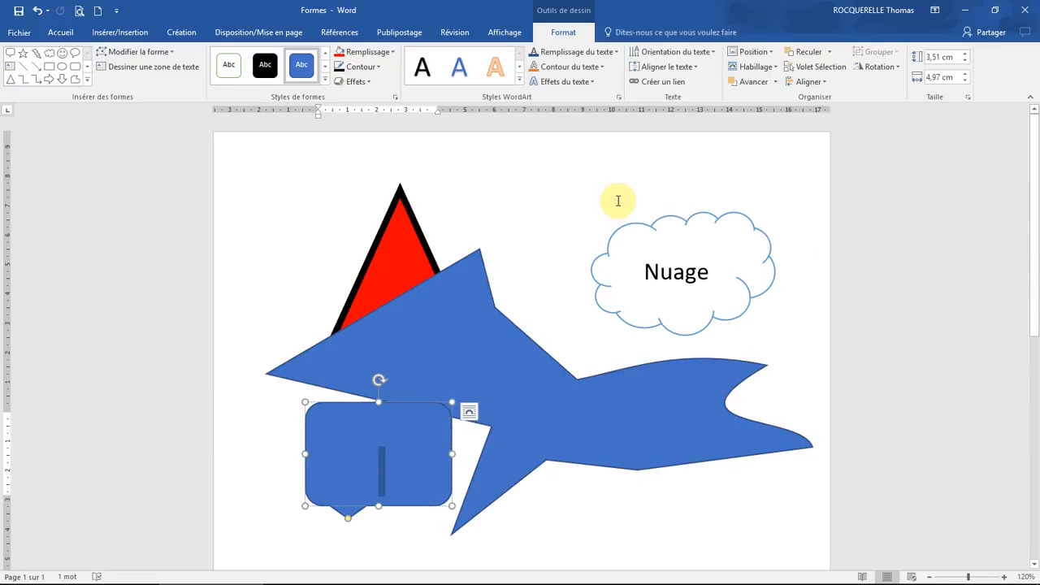
{"action": "left_click", "coordinate": [612, 200]}
{"action": "left_click", "coordinate": [392, 432]}
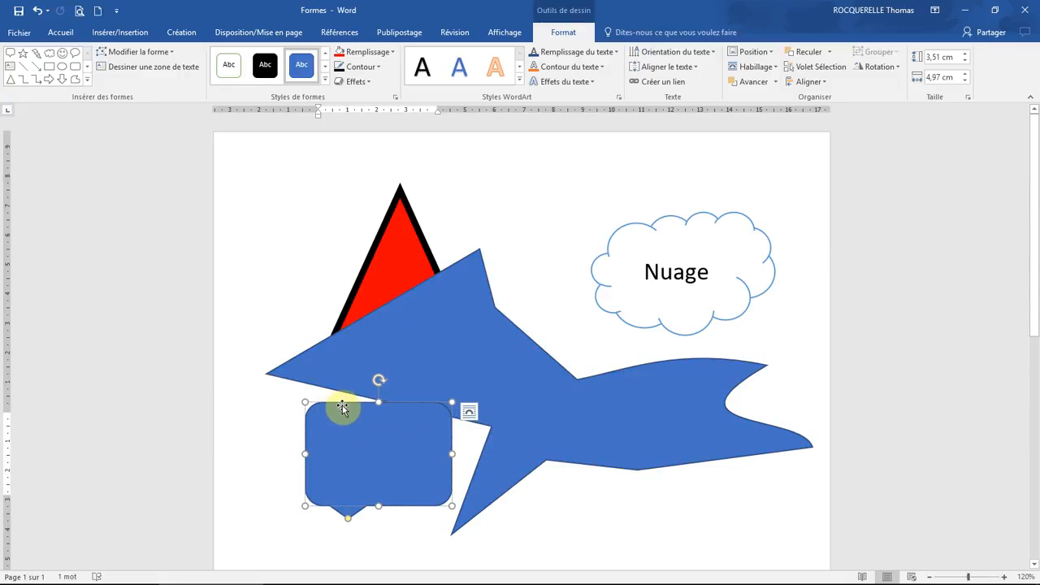
{"action": "left_click_drag", "start_coordinate": [342, 405], "coordinate": [309, 414]}
- Send the reshaped star to the back, behind the red triangle
{"action": "left_click", "coordinate": [416, 312]}
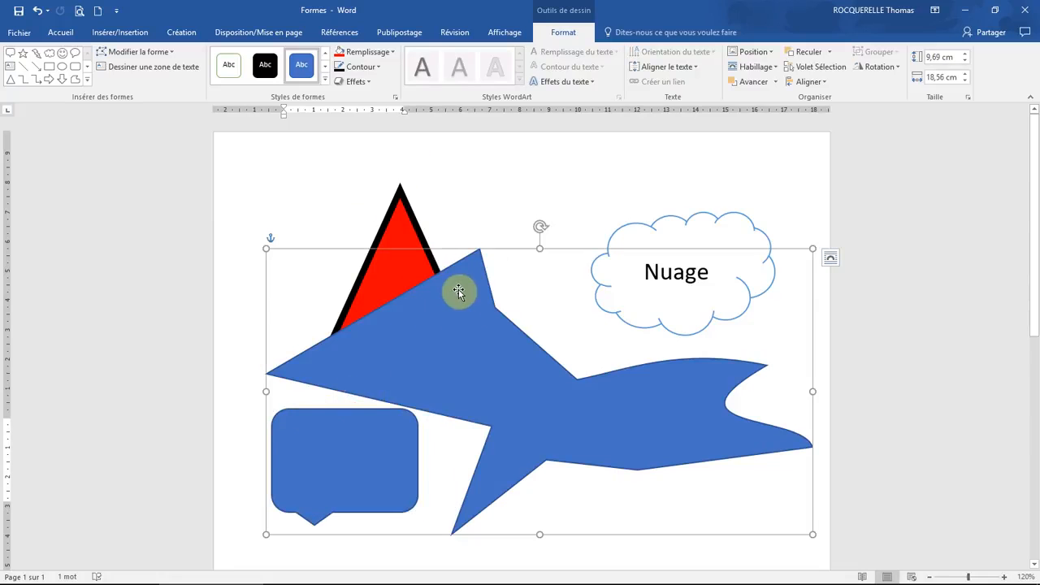
{"action": "right_click", "coordinate": [458, 291]}
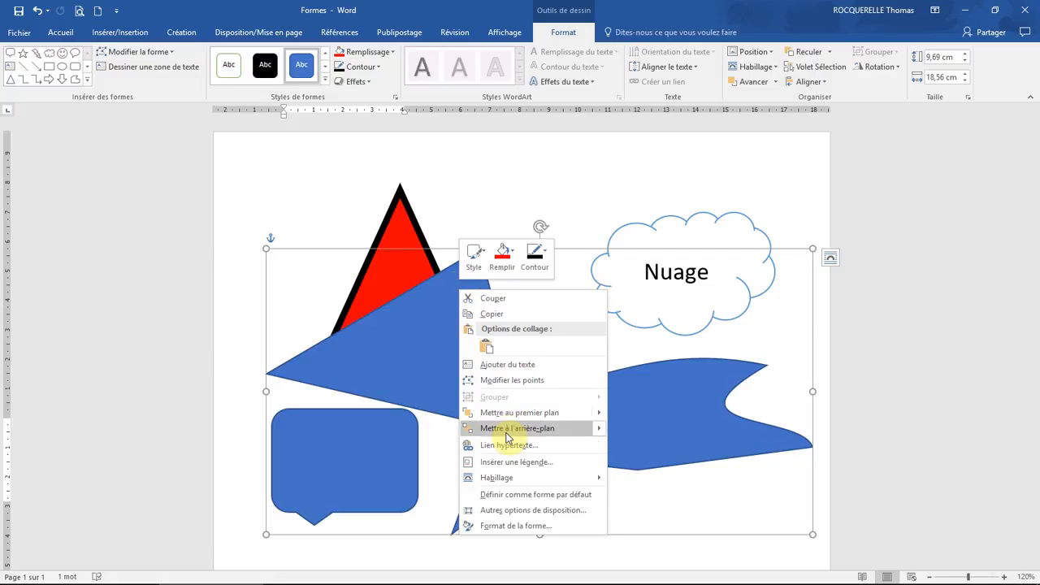
{"action": "mouse_move", "coordinate": [517, 416]}
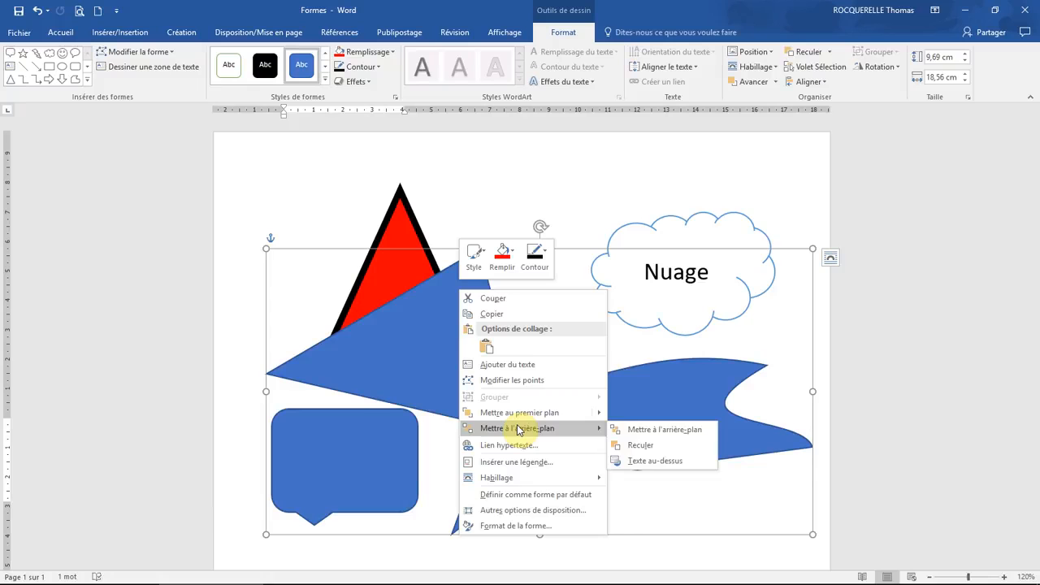
{"action": "left_click", "coordinate": [656, 433]}
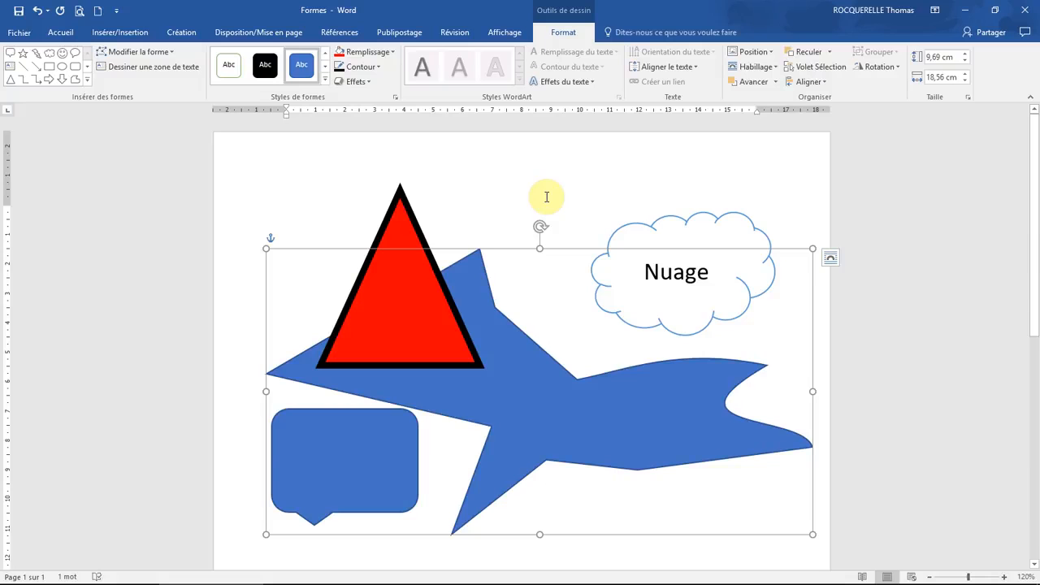
- Move the cloud over the triangle and send it backward one level, between the triangle and the reshaped star
{"action": "left_click_drag", "start_coordinate": [716, 235], "coordinate": [426, 232]}
{"action": "right_click", "coordinate": [426, 232]}
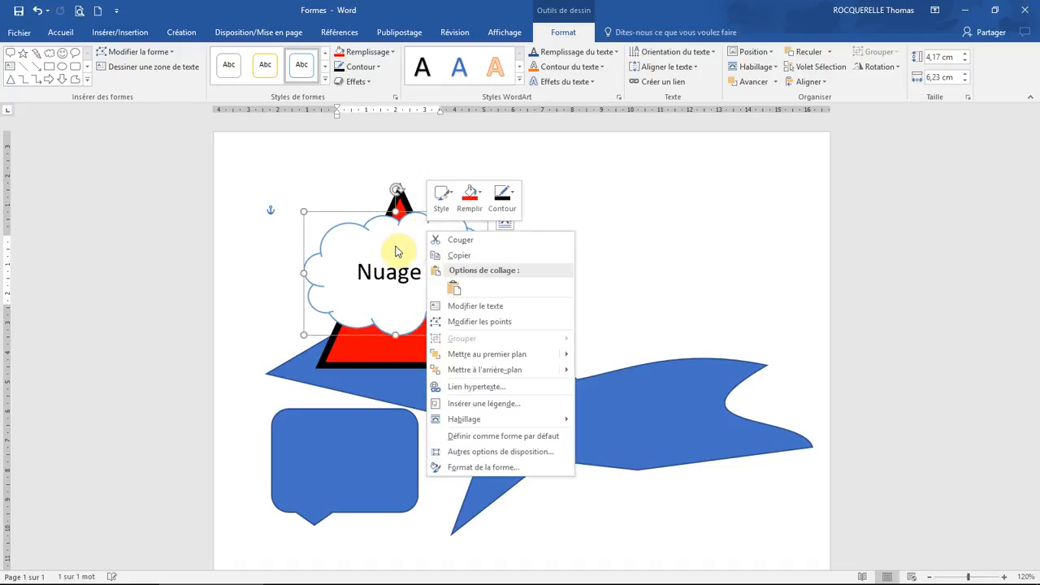
{"action": "mouse_move", "coordinate": [492, 371]}
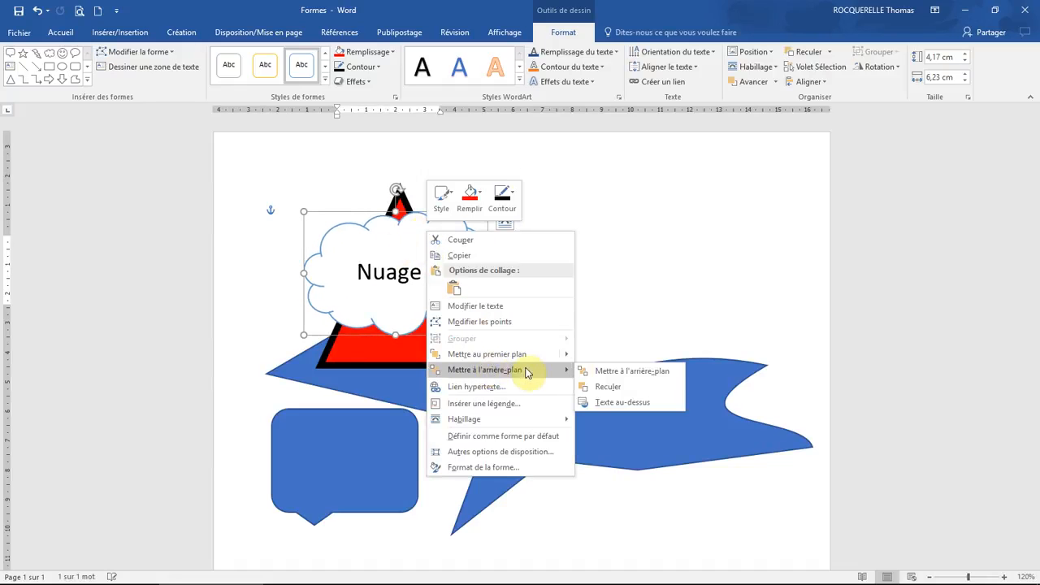
{"action": "left_click", "coordinate": [608, 387]}
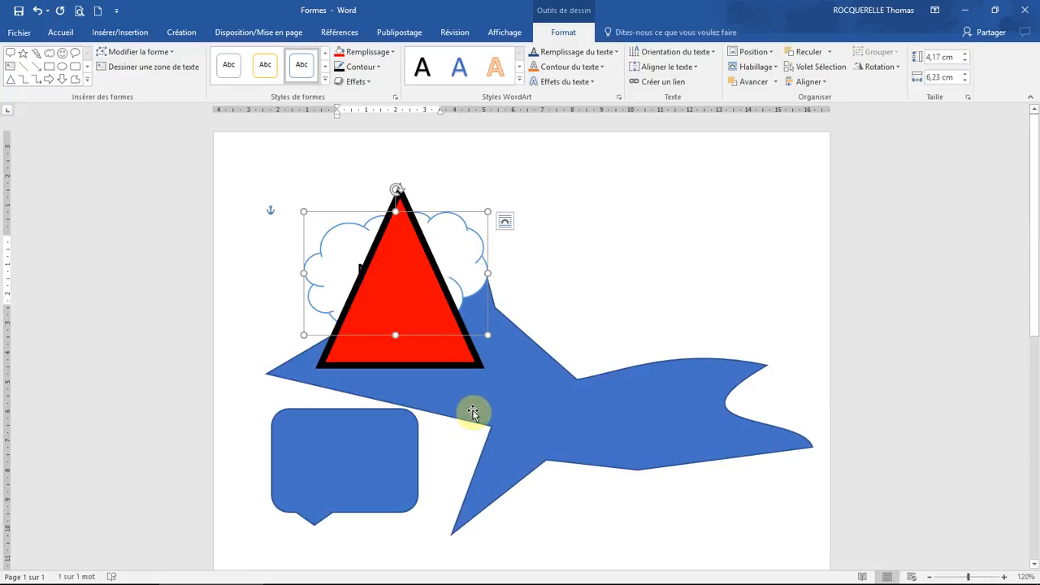
- Move the speech bubble to the page's upper right area and enlarge it to about 4.8 cm high and 6.7 cm wide
{"action": "left_click", "coordinate": [372, 428]}
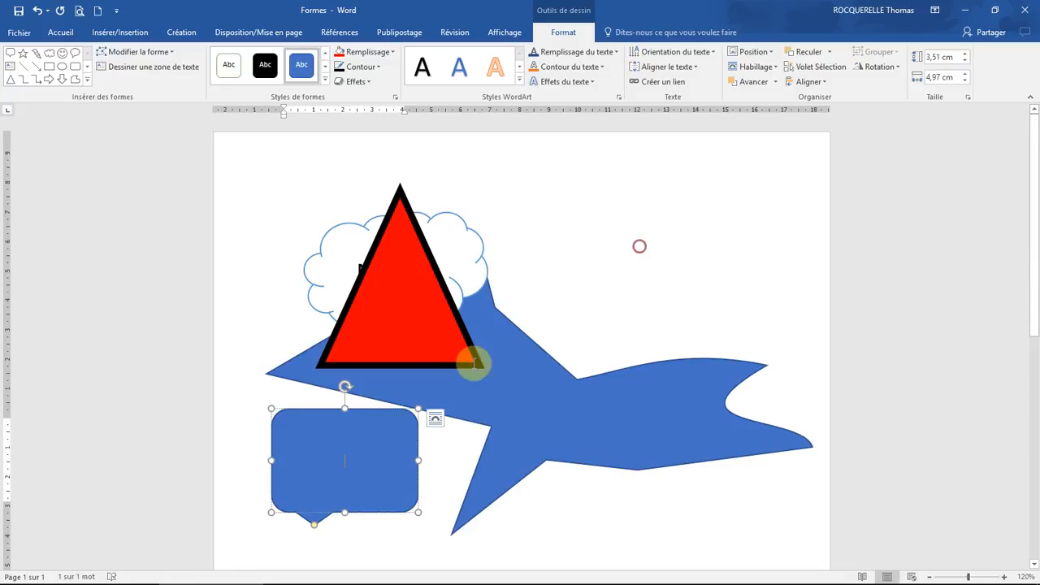
{"action": "left_click_drag", "start_coordinate": [391, 411], "coordinate": [681, 170]}
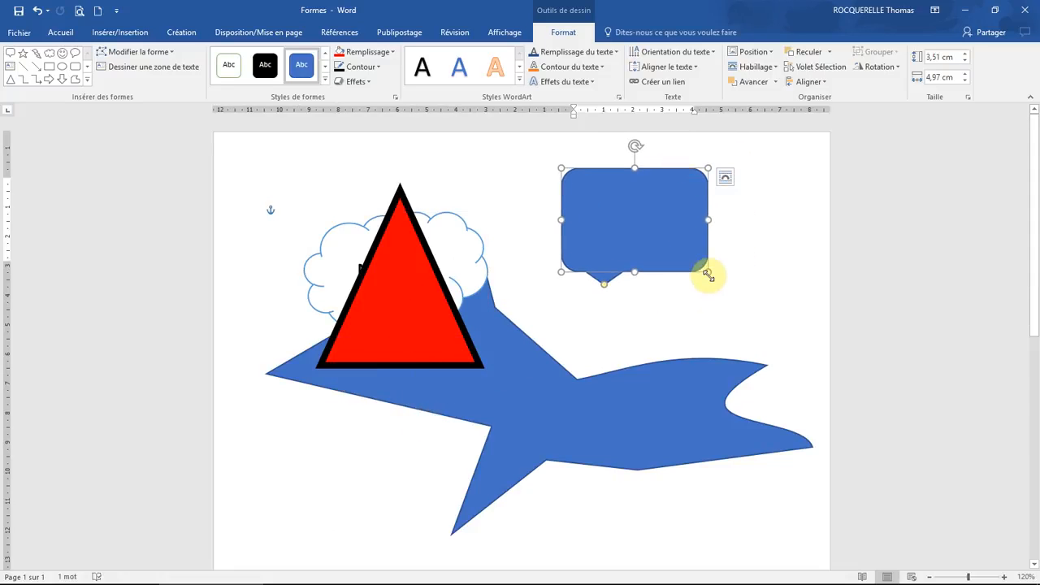
{"action": "left_click_drag", "start_coordinate": [708, 273], "coordinate": [759, 308]}
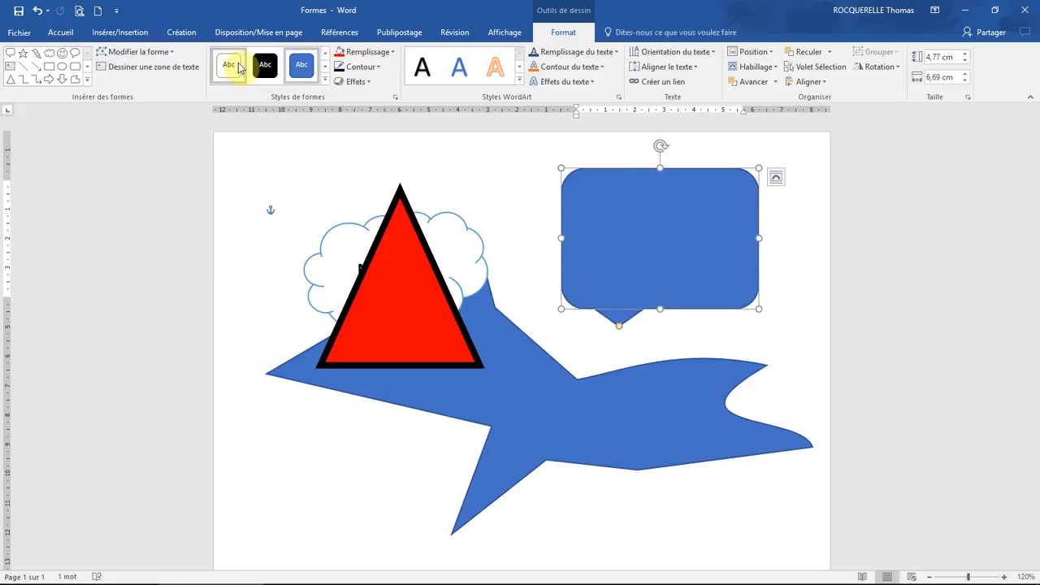
- Apply the white style with a green outline to the speech bubble and extend its tail slightly downward
{"action": "left_click", "coordinate": [234, 66]}
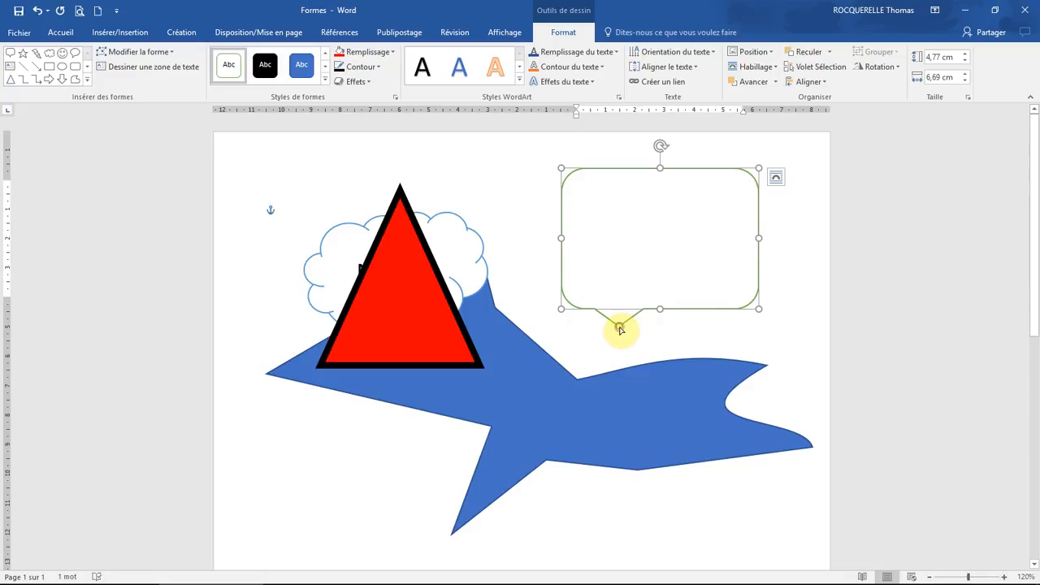
{"action": "mouse_move", "coordinate": [619, 327]}
{"action": "left_mouse_down"}
{"action": "mouse_move", "coordinate": [611, 339]}
{"action": "mouse_move", "coordinate": [503, 274]}
{"action": "mouse_move", "coordinate": [551, 135]}
{"action": "mouse_move", "coordinate": [855, 163]}
{"action": "mouse_move", "coordinate": [722, 366]}
{"action": "mouse_move", "coordinate": [506, 197]}
{"action": "mouse_move", "coordinate": [505, 177]}
{"action": "mouse_move", "coordinate": [796, 155]}
{"action": "mouse_move", "coordinate": [750, 360]}
{"action": "mouse_move", "coordinate": [624, 339]}
{"action": "left_mouse_up"}
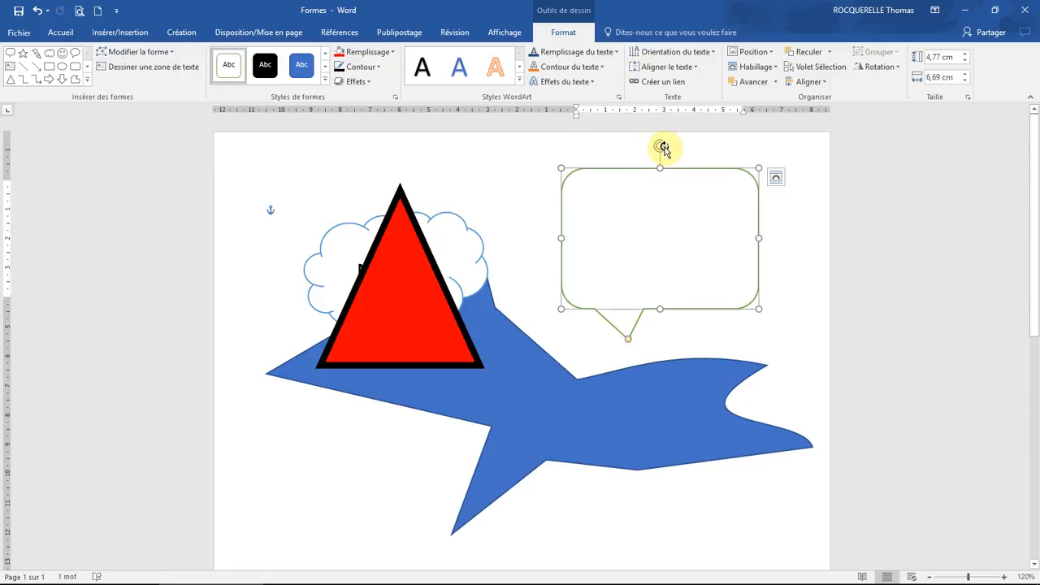
{"action": "mouse_move", "coordinate": [662, 148]}
{"action": "left_mouse_down"}
{"action": "mouse_move", "coordinate": [641, 144]}
{"action": "mouse_move", "coordinate": [689, 147]}
{"action": "mouse_move", "coordinate": [662, 147]}
{"action": "left_mouse_up"}
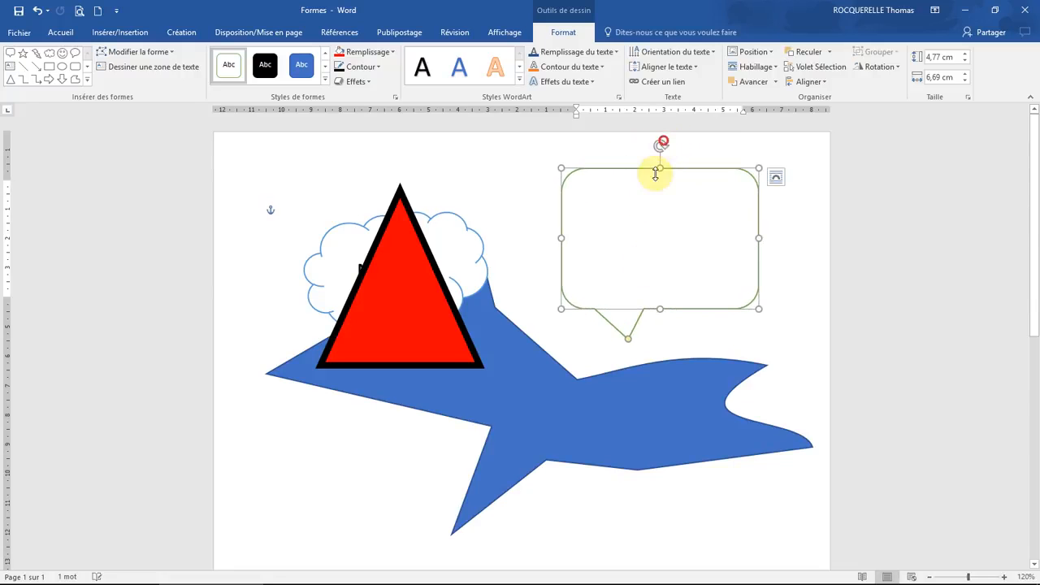
- Enter the text "Bulle !" in the speech bubble and swing its tail left toward the top of the triangle
{"action": "left_click", "coordinate": [622, 216]}
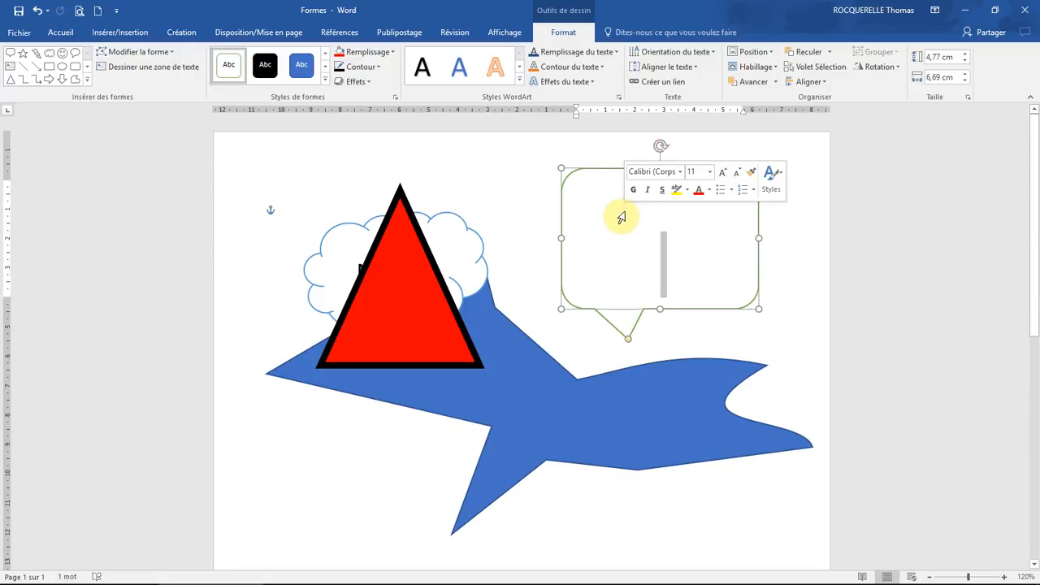
{"action": "type", "text": "Bulle !"}
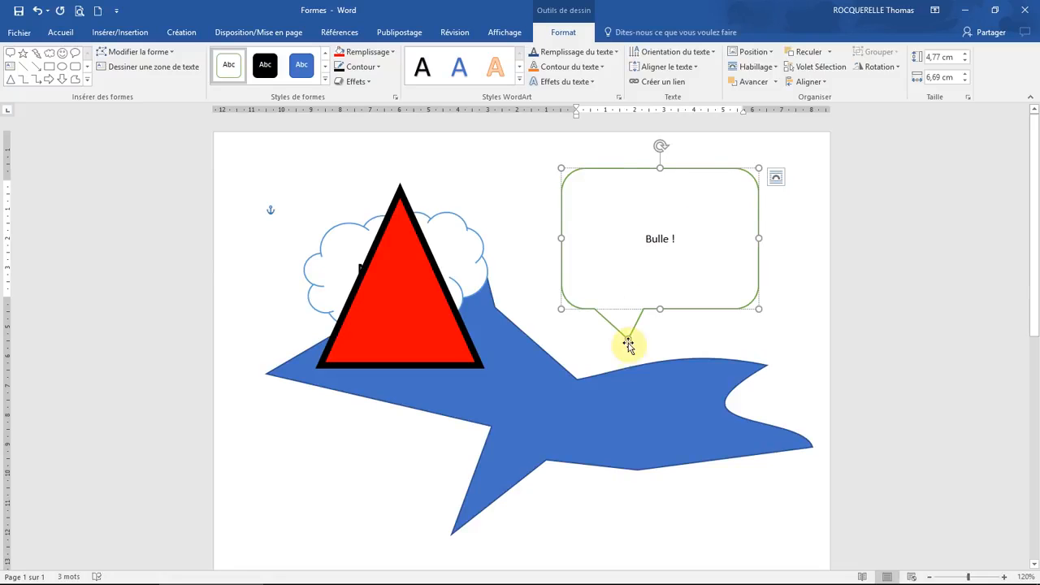
{"action": "left_click_drag", "start_coordinate": [628, 339], "coordinate": [471, 189]}
{"action": "left_click", "coordinate": [795, 269]}
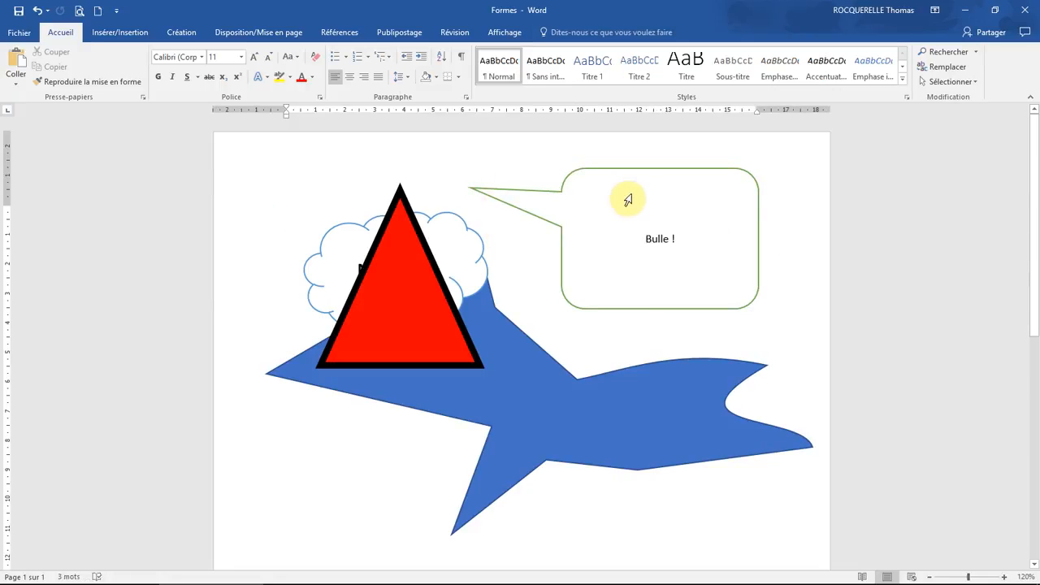
- Shift the speech bubble slightly left and down so its tail comes closer to the triangle's top
{"action": "left_click", "coordinate": [583, 168]}
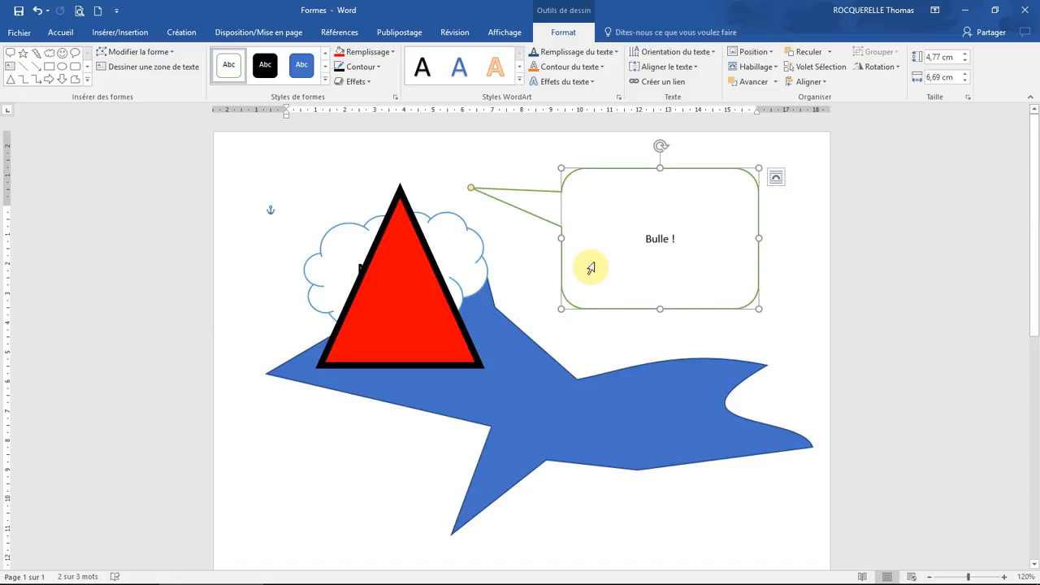
{"action": "left_click_drag", "start_coordinate": [593, 309], "coordinate": [567, 317]}
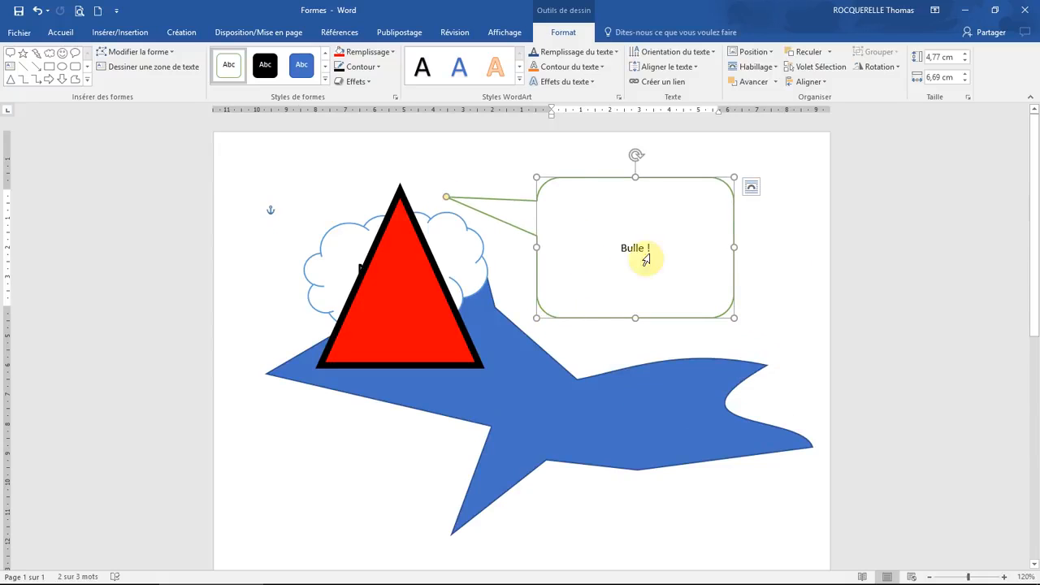